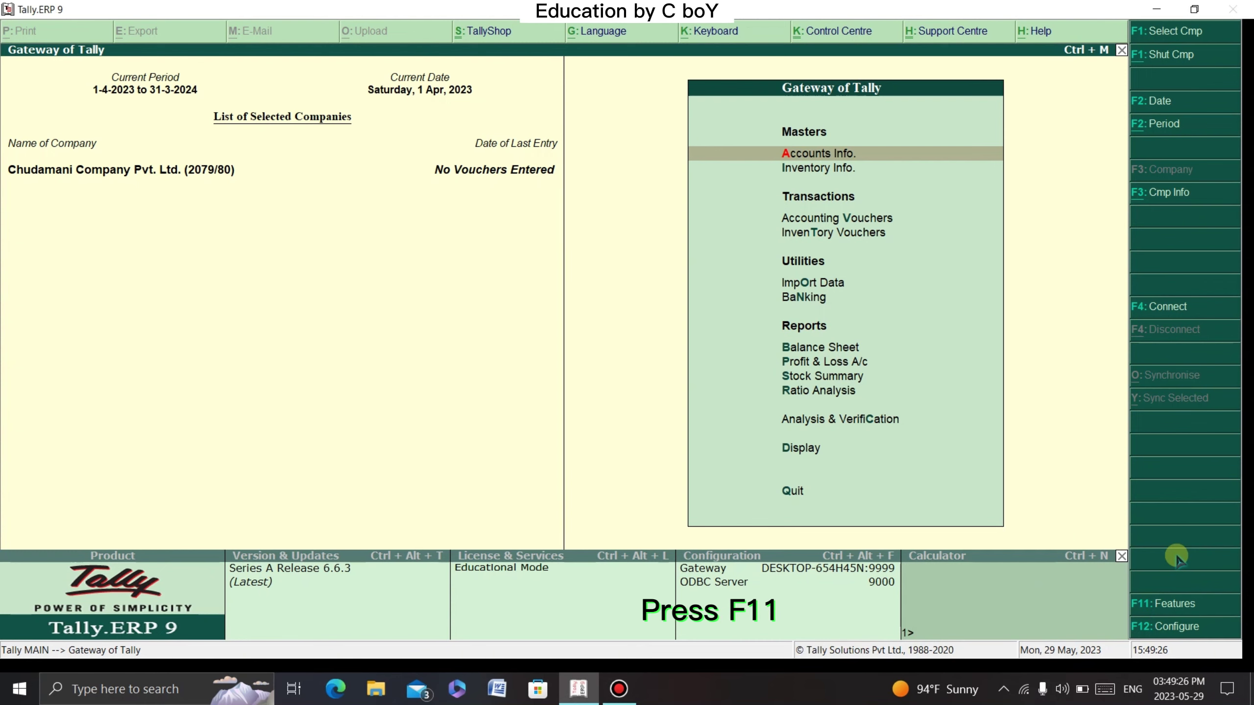
Enable purchase order processing in the company's inventory features, save the settings and return to the Gateway of Tally.
key(F11)
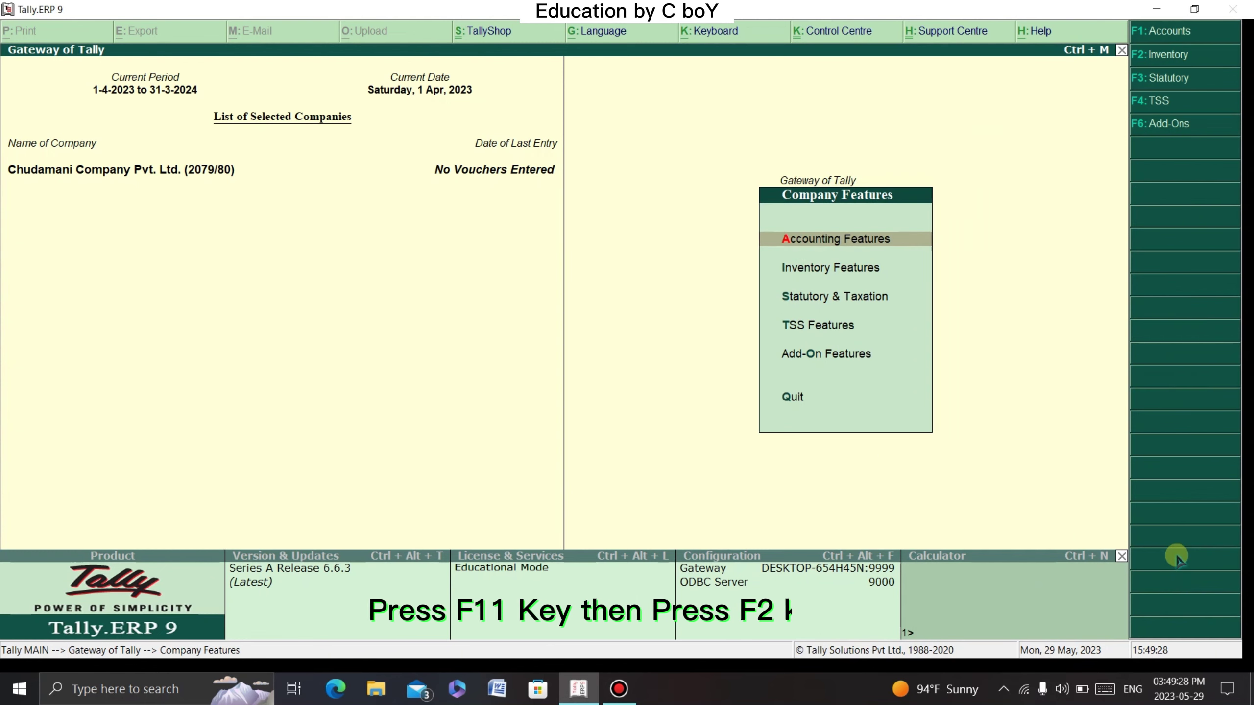
key(F2)
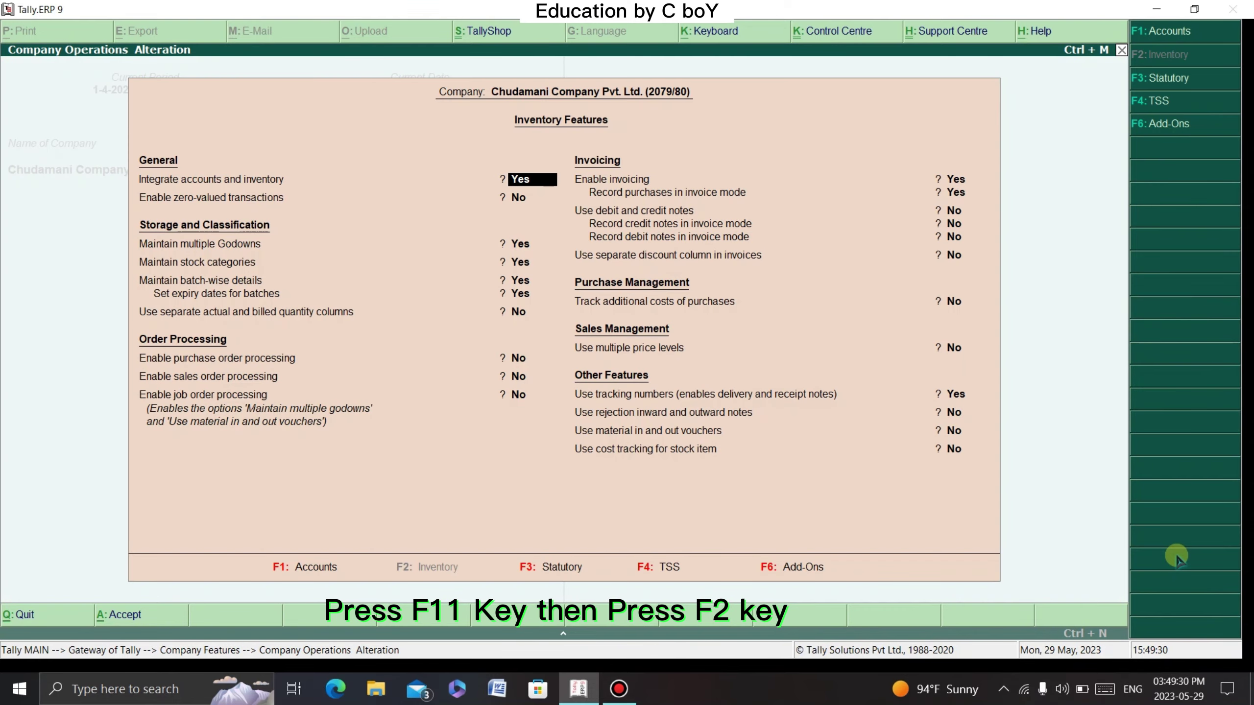
key(Return)
key(Return)
key(Return)
key(Return)
key(Return)
key(Return)
key(Return)
key(Return)
key(Up)
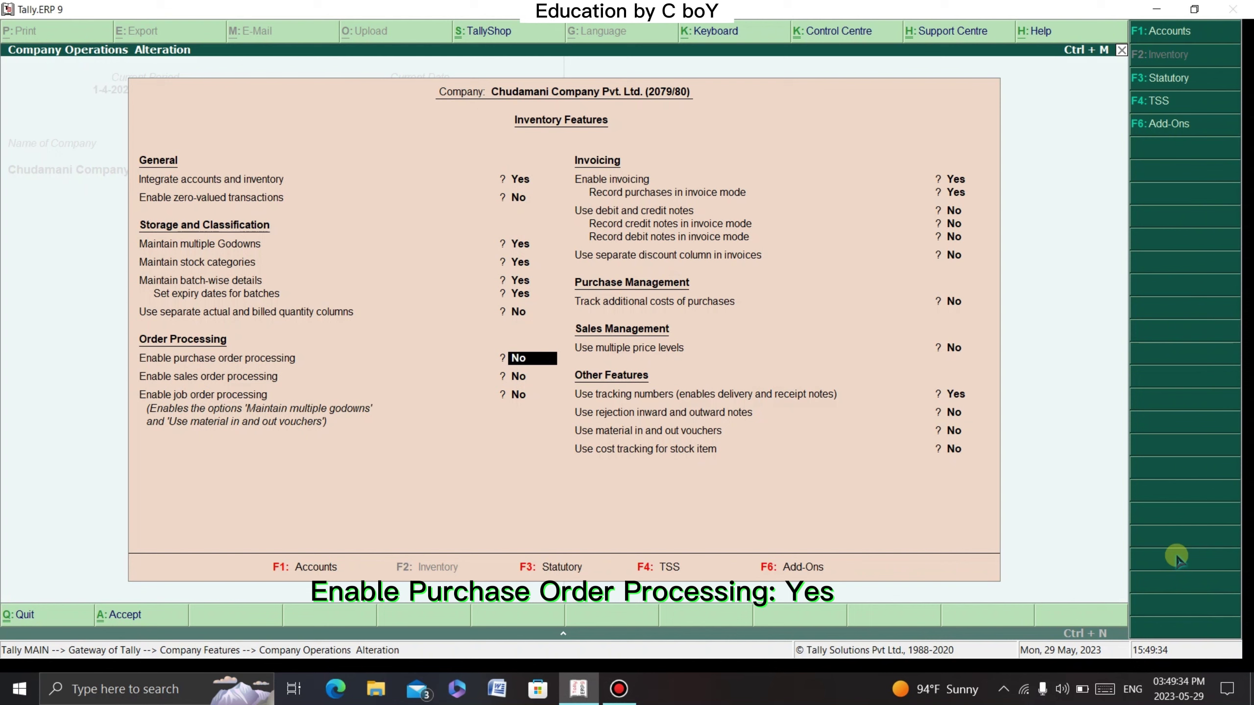
text(y)
key(Return)
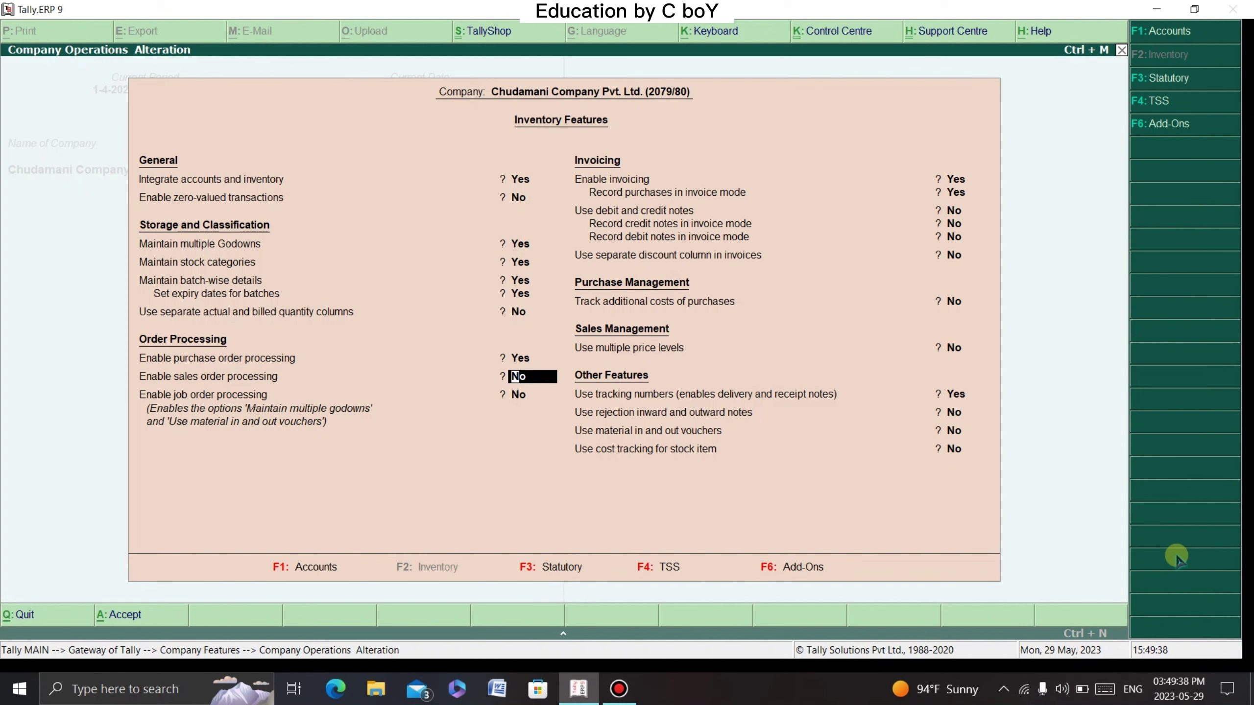
key(ctrl+a)
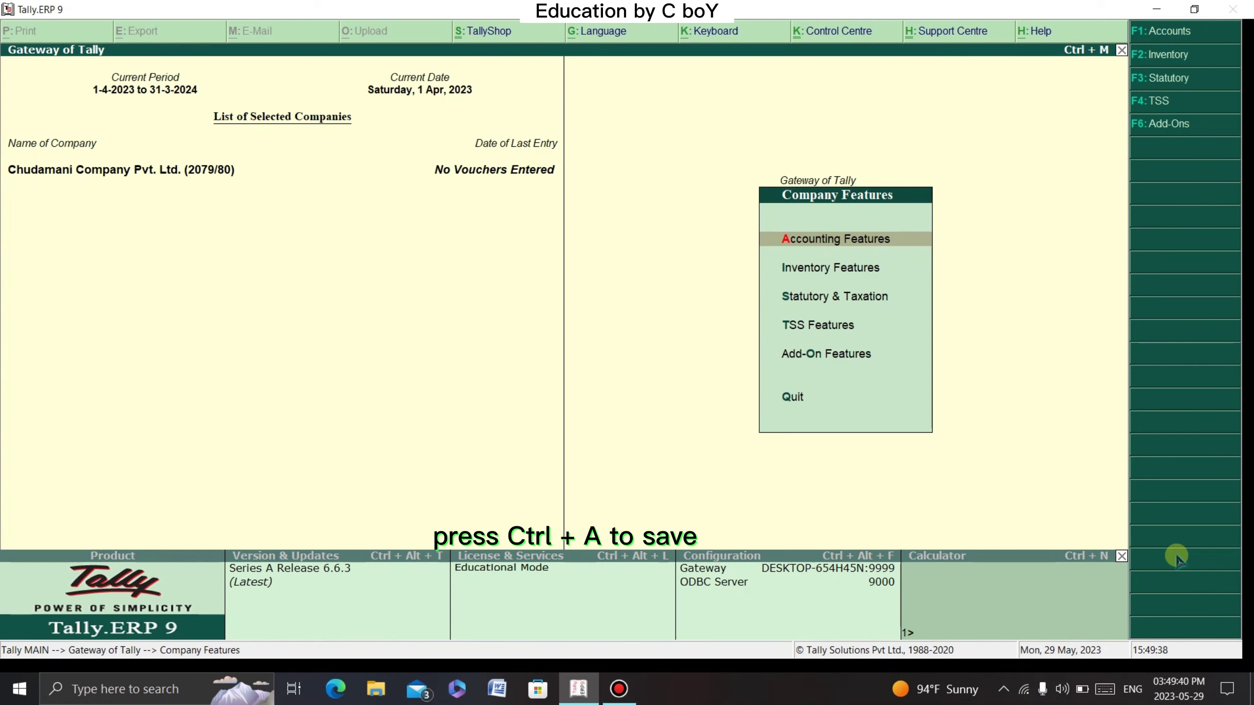
key(Escape)
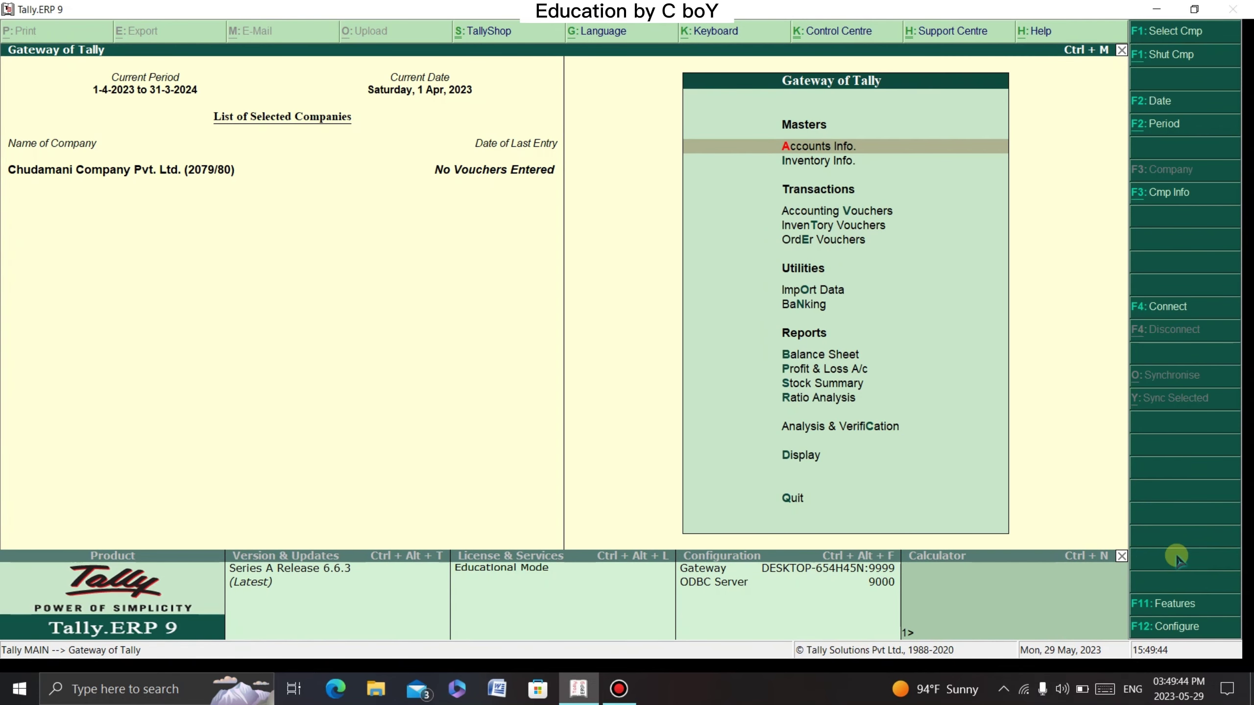
Open a new purchase order voucher by way of the accounting voucher screen.
key(Down)
key(Down)
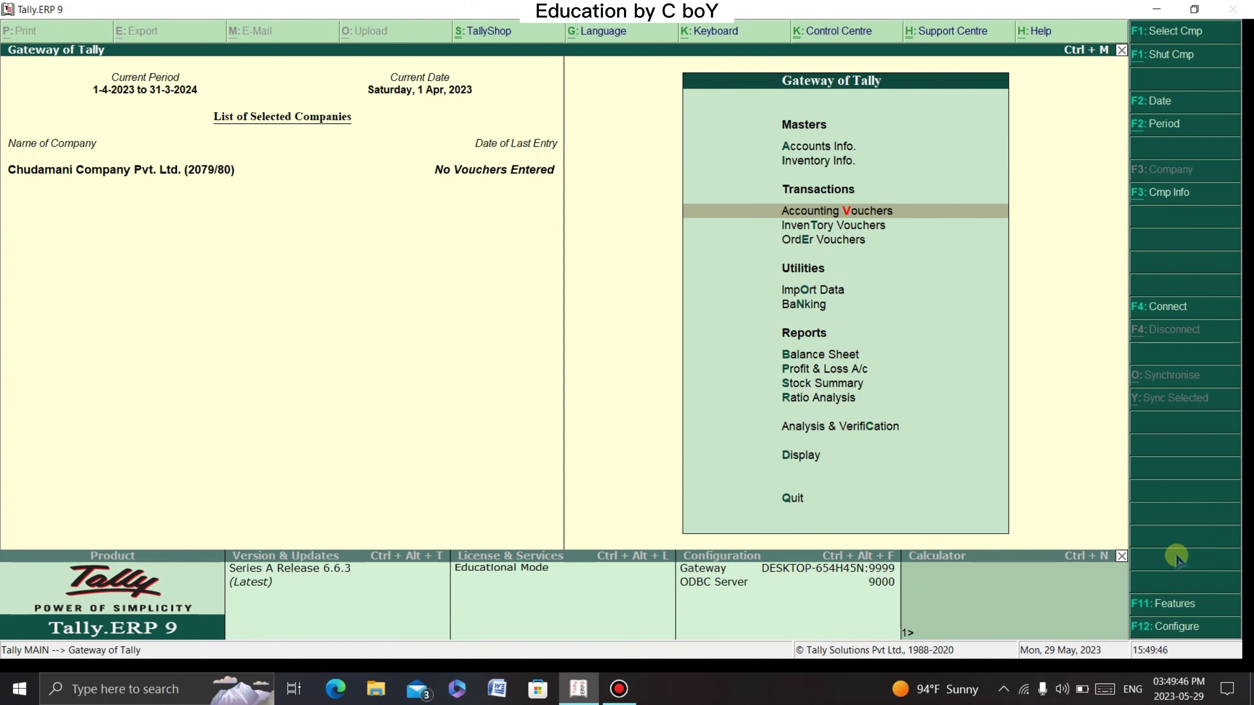
key(Return)
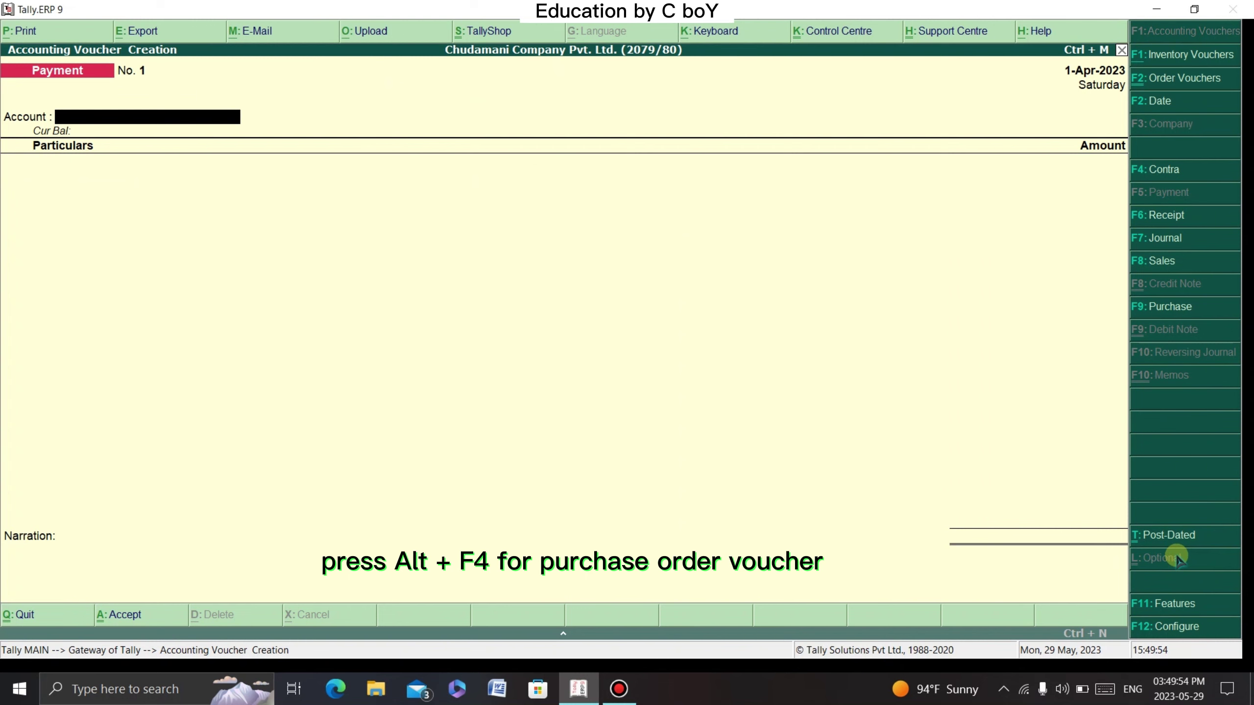
key(alt+F4)
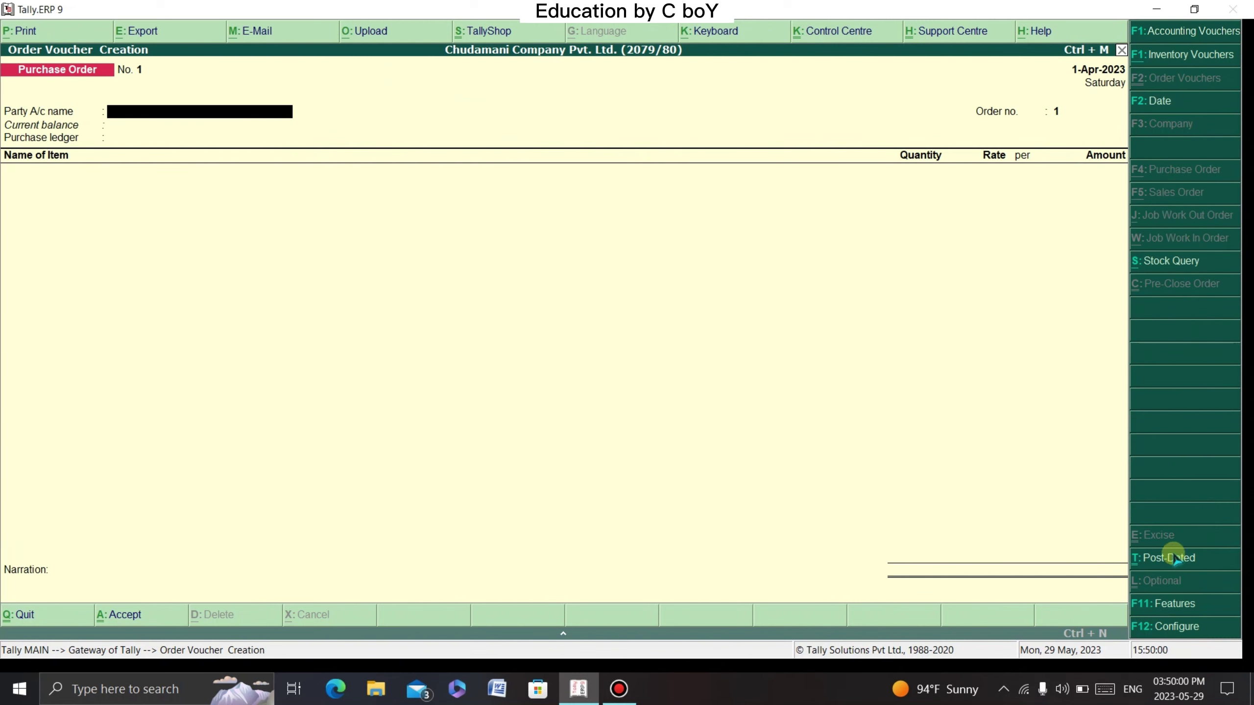
Select Hari Trade Concen, Birgunj as the party account, enter Birgunj as the supplier's address and leave the sales tax number blank.
click(451, 154)
text(Ha)
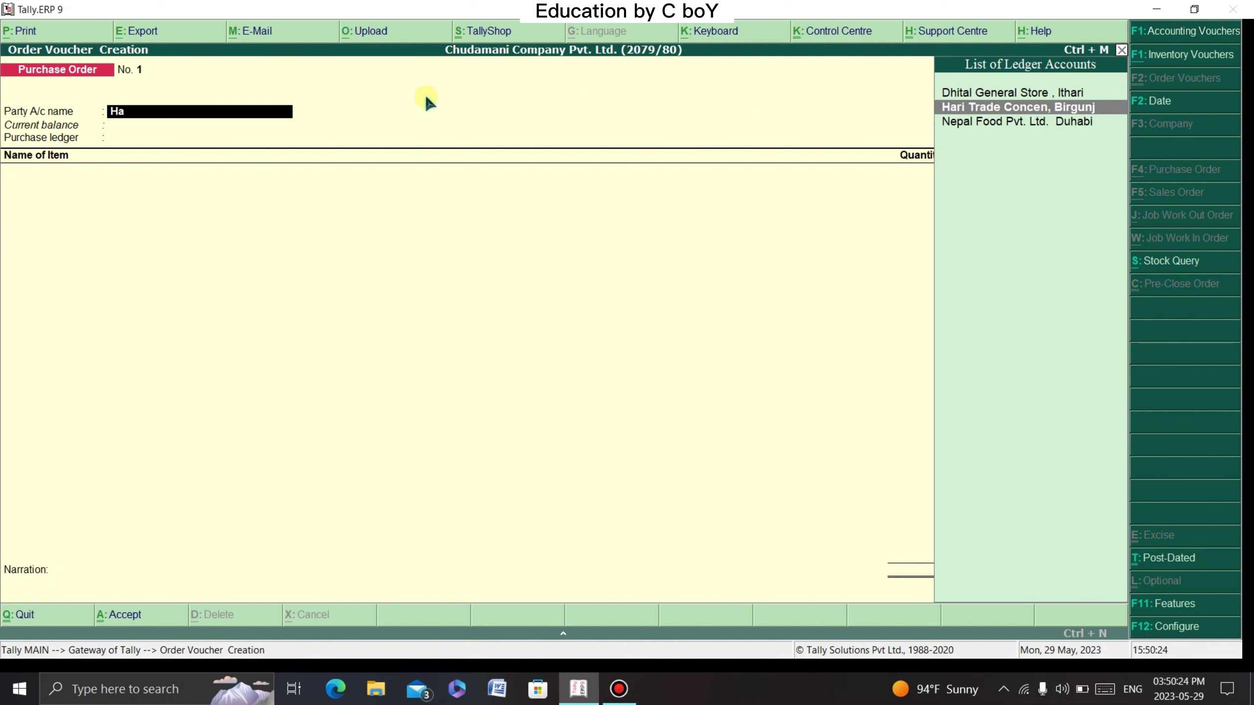
key(Return)
key(Return)
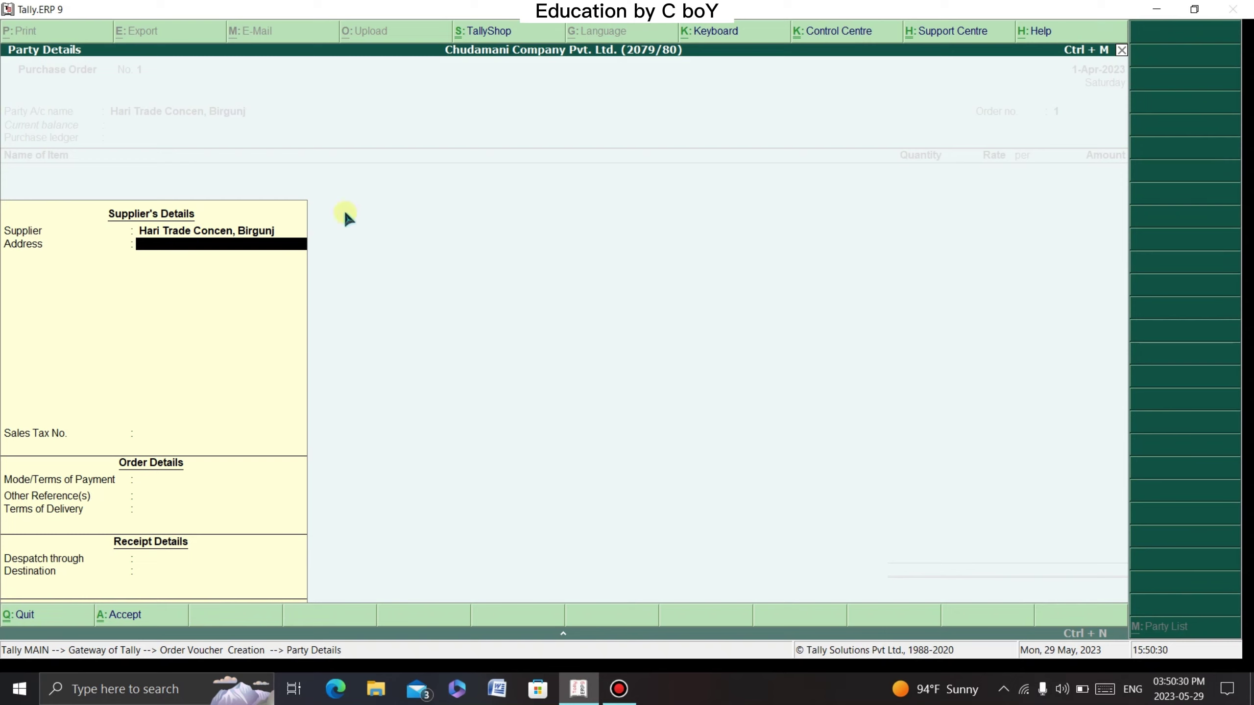
text(Birgun)
key(Return)
key(Return)
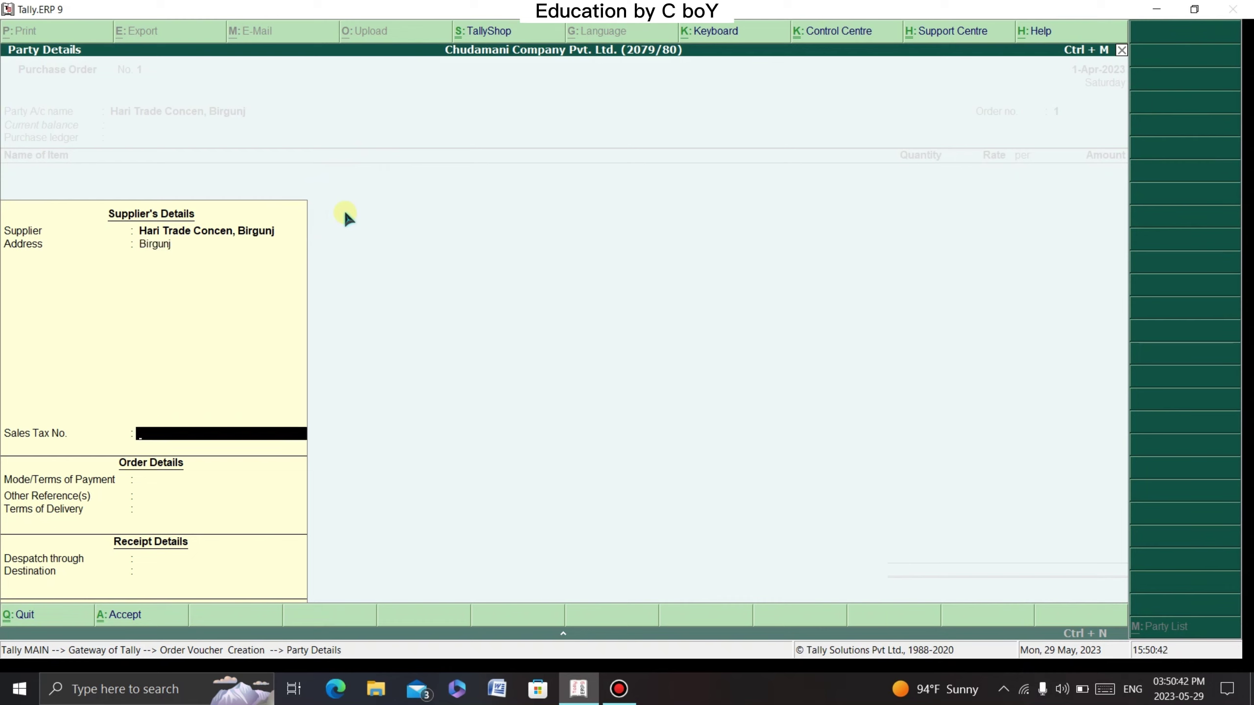
key(Return)
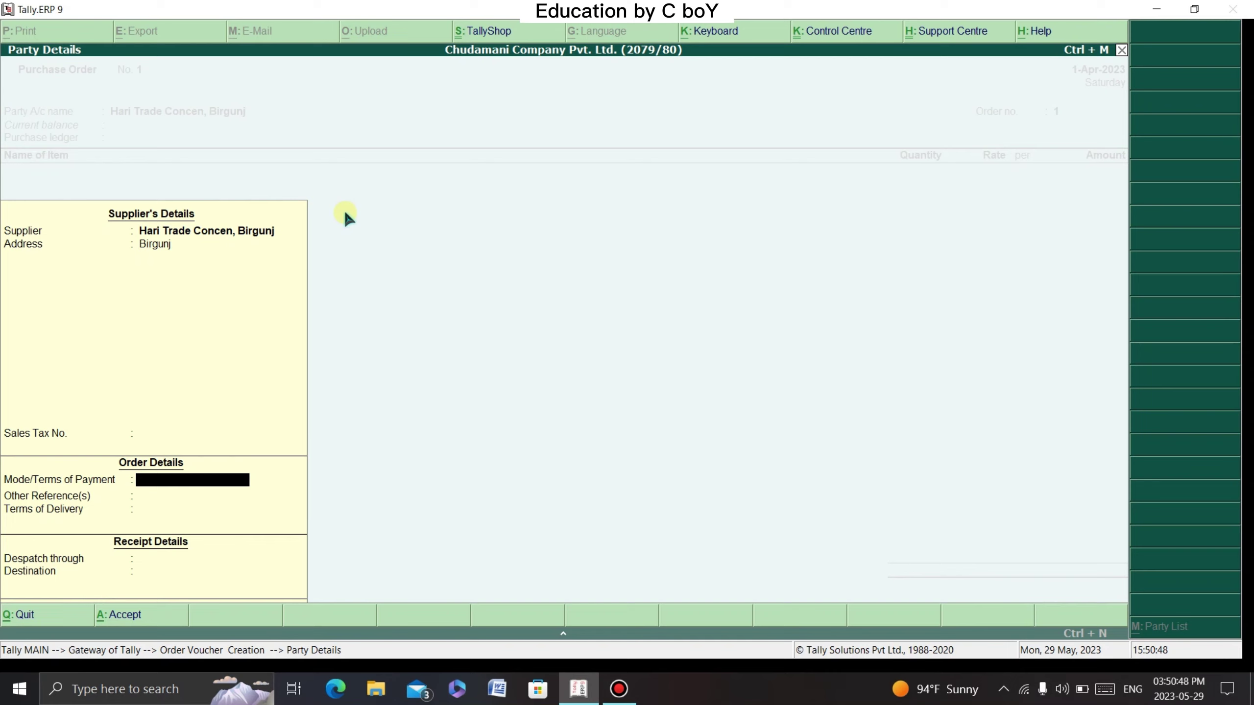
Fill in the order details: payment terms 30 Days, other reference By Cheque Payment and terms of delivery 3-5days.
text(30 Days)
key(Return)
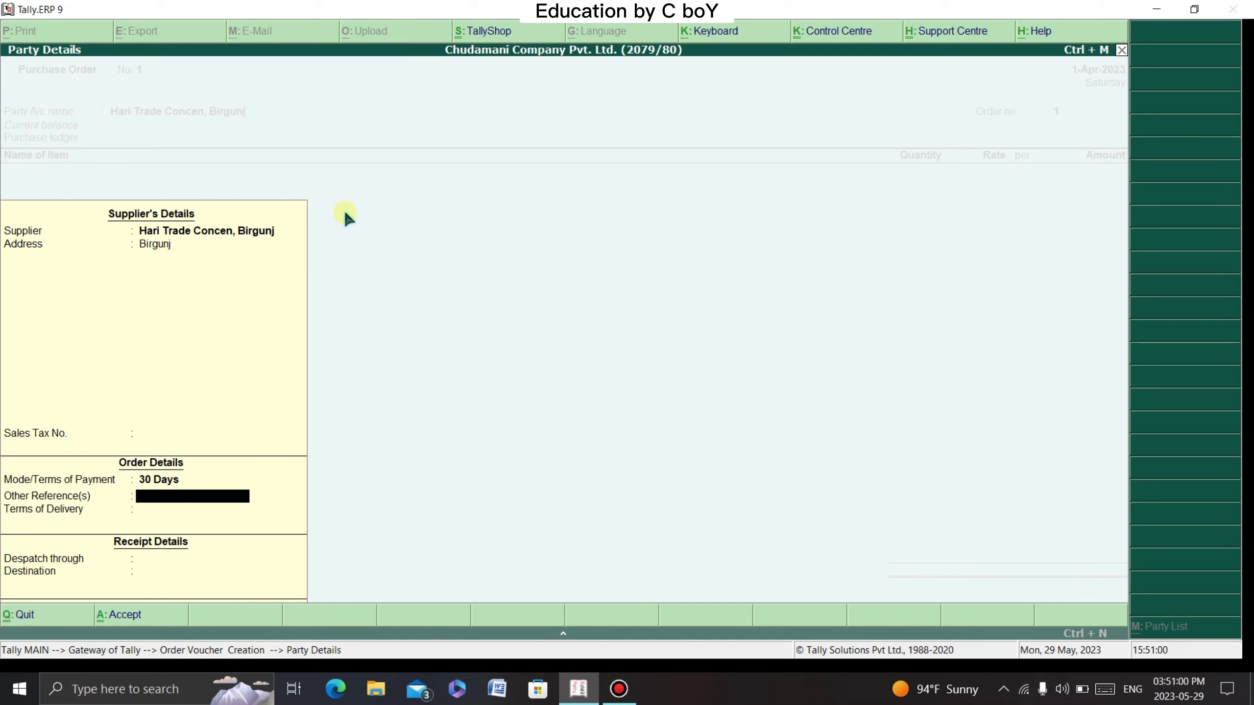
text(By cheque Payment)
key(Return)
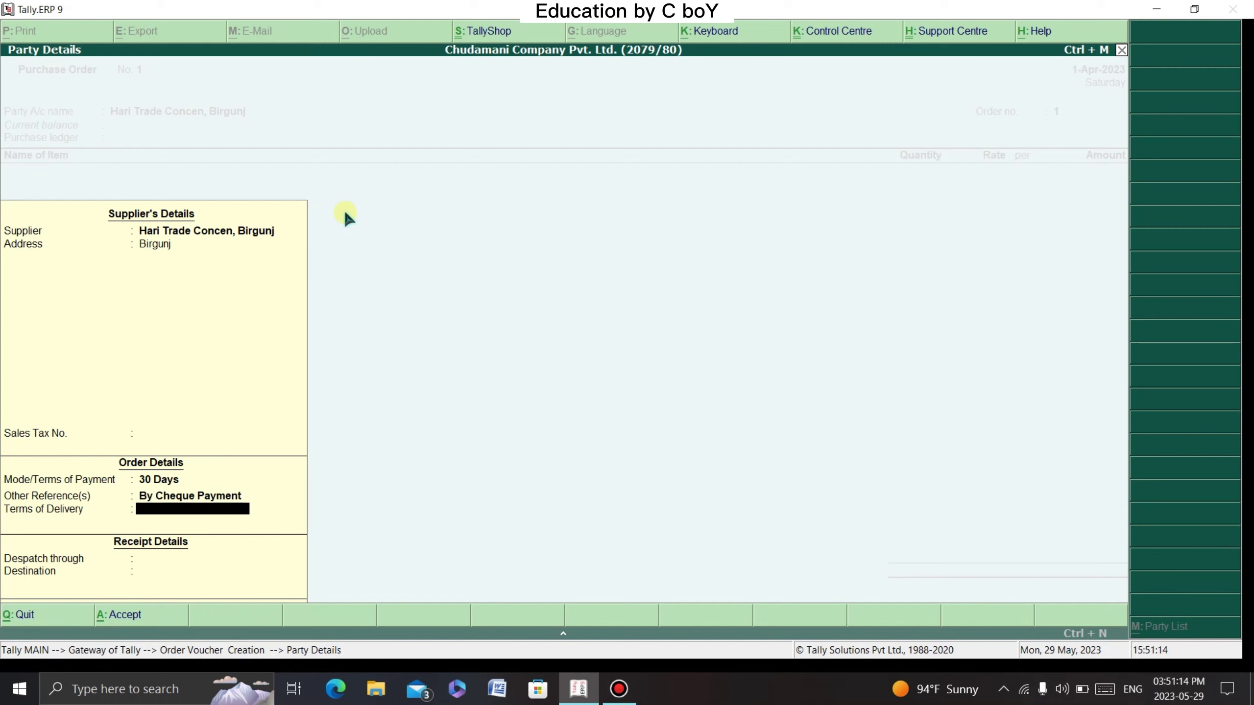
text(3-5days)
key(Return)
key(Return)
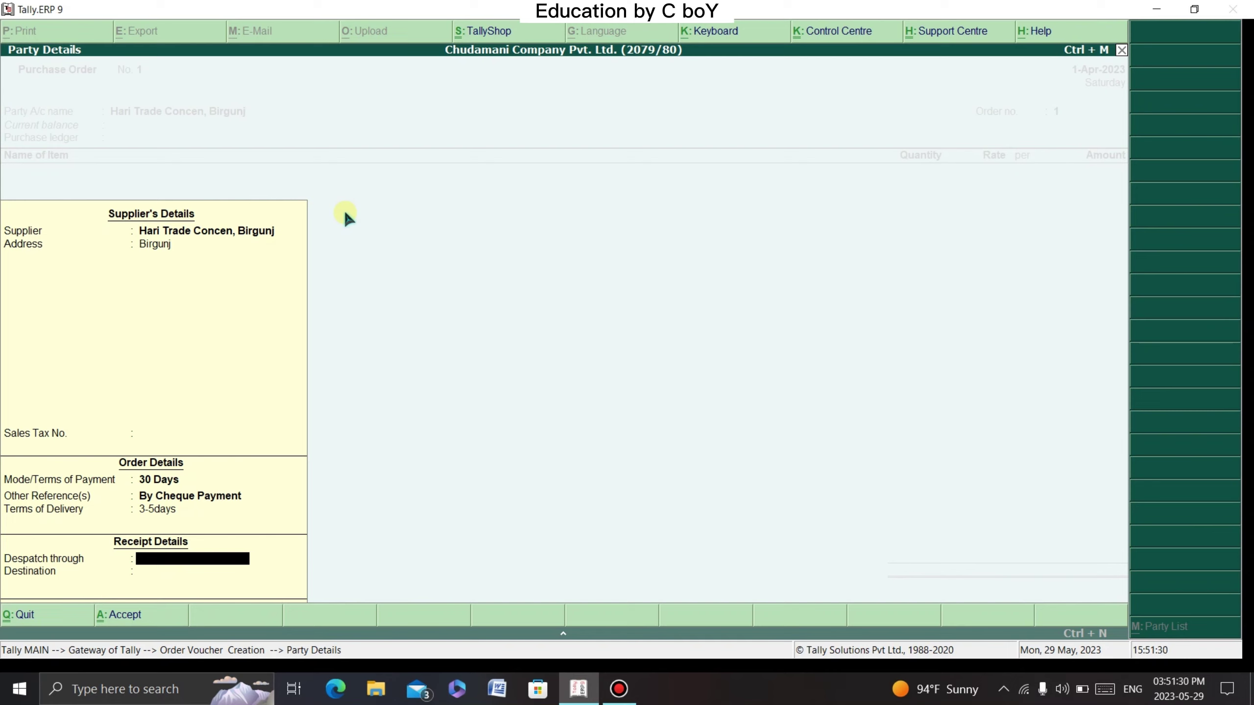
Set the receipt details to despatch through By Truck with destination At Biratnagar Godown, and accept the party details.
text(By Truck)
key(Return)
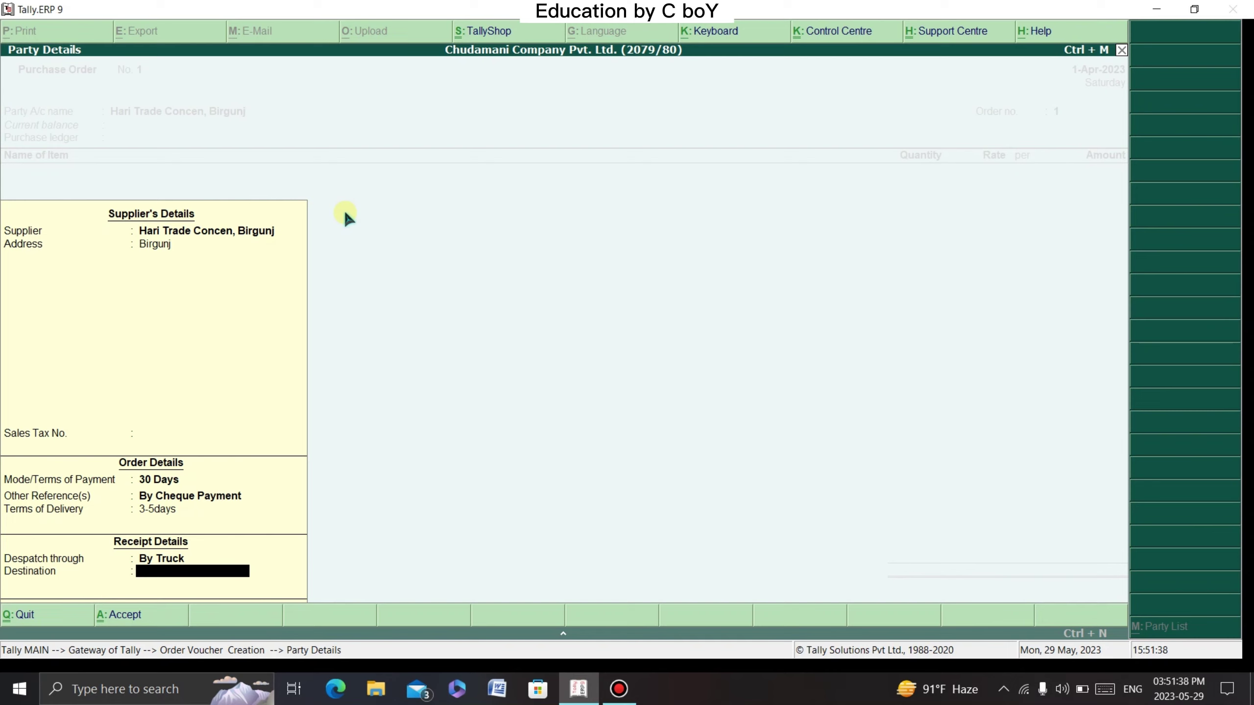
text(At Biratnagar Godown)
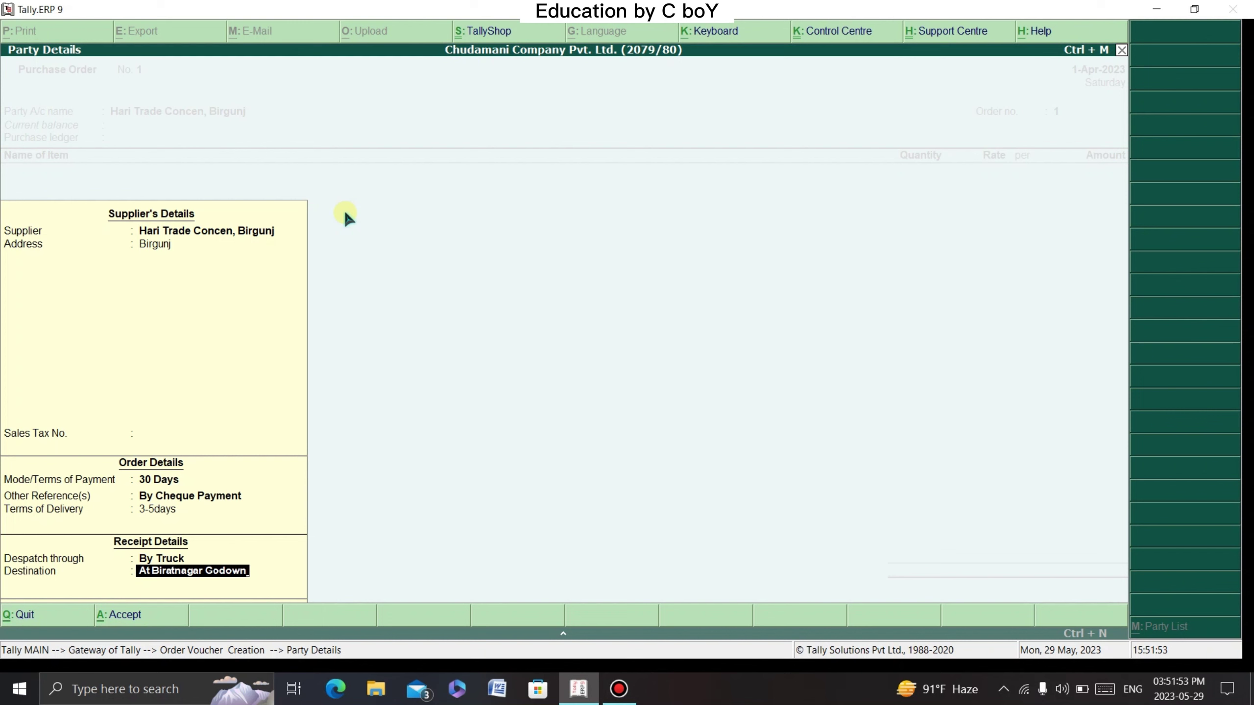
key(Return)
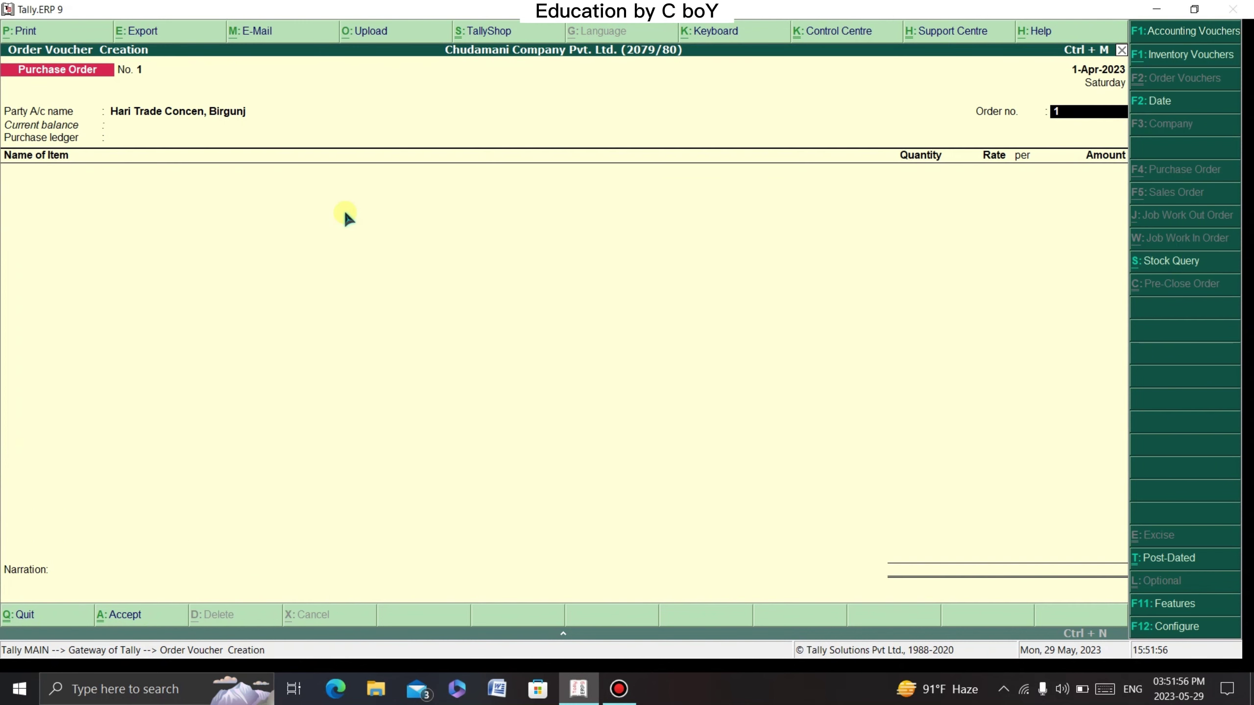
Replace the default order number with the purchase order's own number and choose Purchase A/c as the purchase ledger.
text(p0)
key(BackSpace)
text(0)
key(BackSpace)
text(o-00)
key(Return)
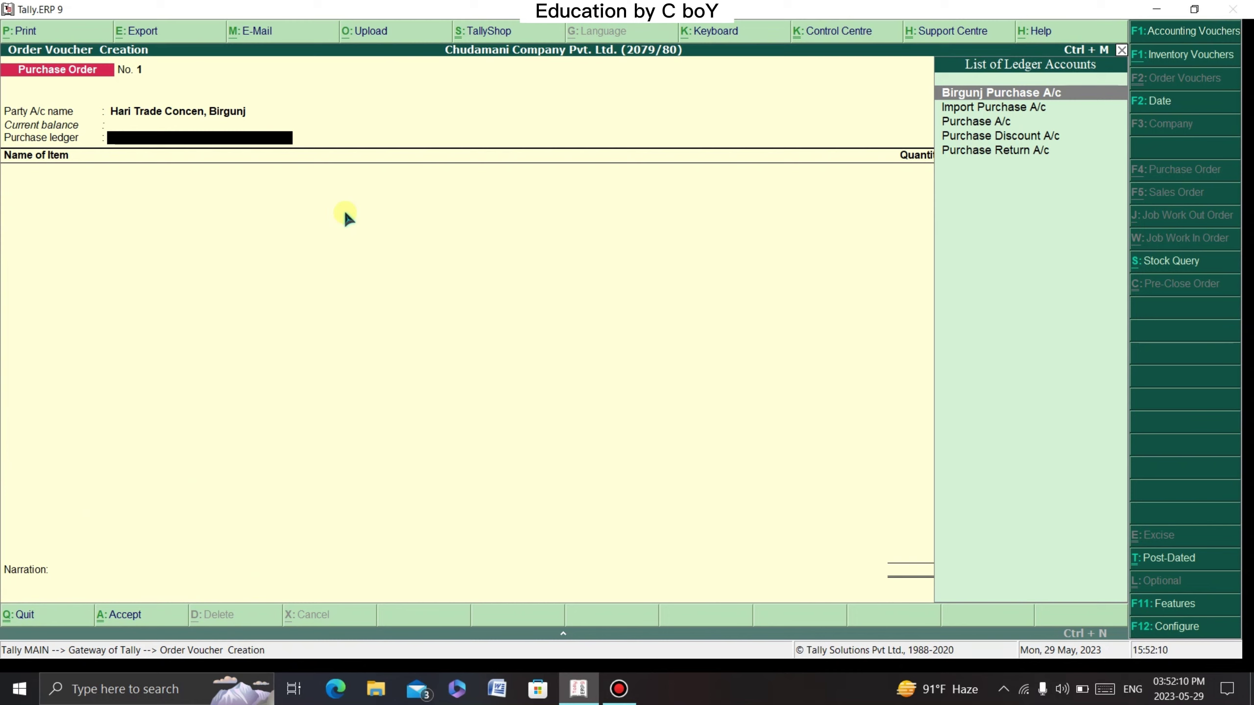
key(Down)
key(Down)
key(Return)
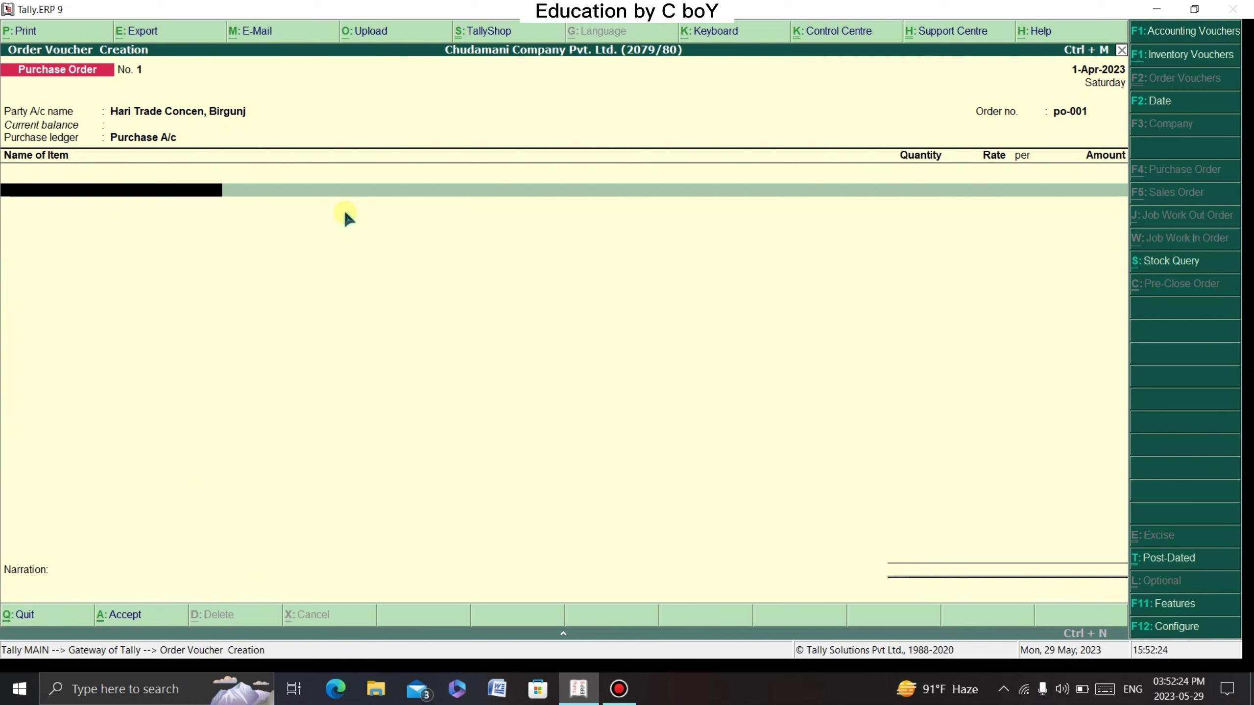
Add the stock item Fair & Lovely 50g to the order, due on 1-Apr-2023, with batch Any.
text(Fa)
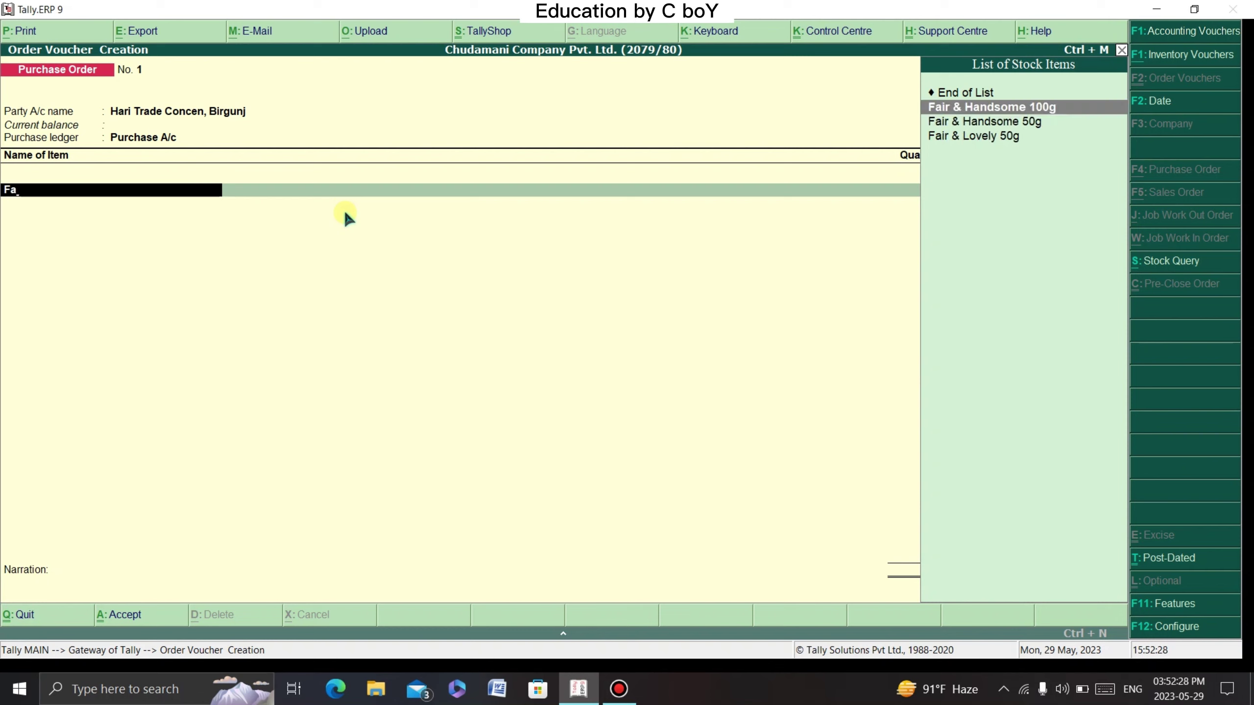
key(Down)
key(Down)
key(Return)
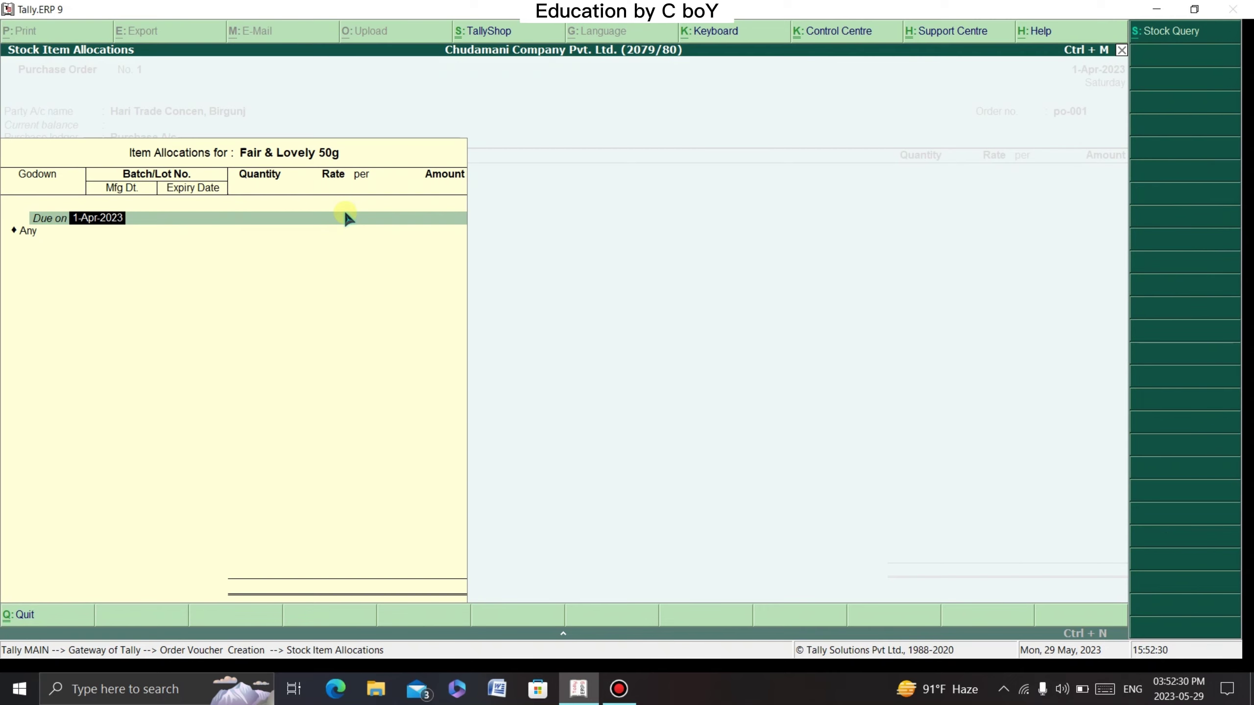
key(Return)
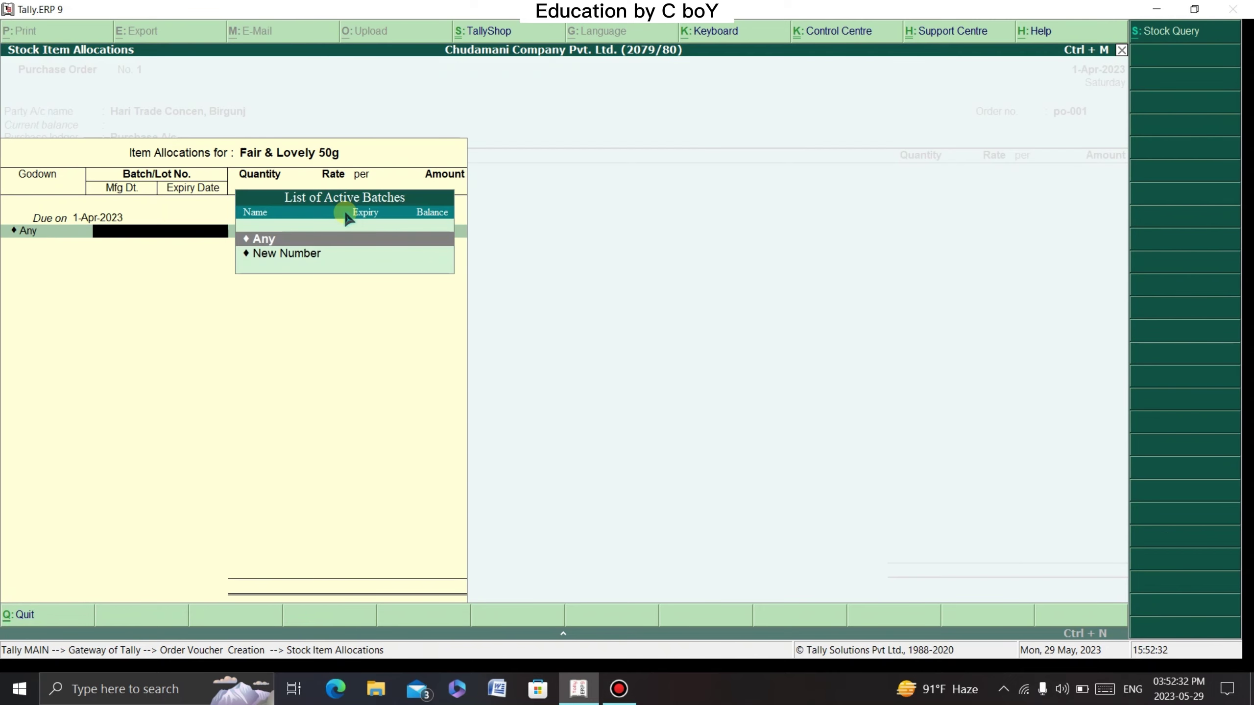
key(Return)
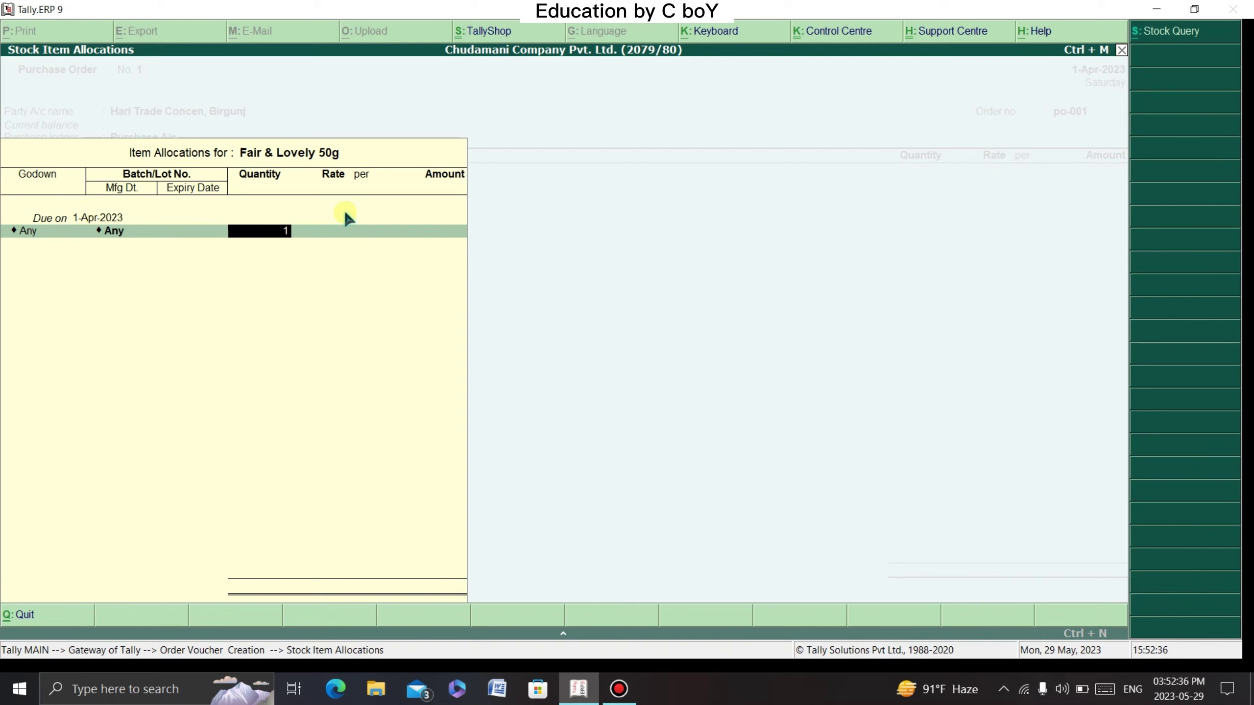
Set the ordered quantity of Fair & Lovely 50g to 150 pieces.
text(150)
key(Return)
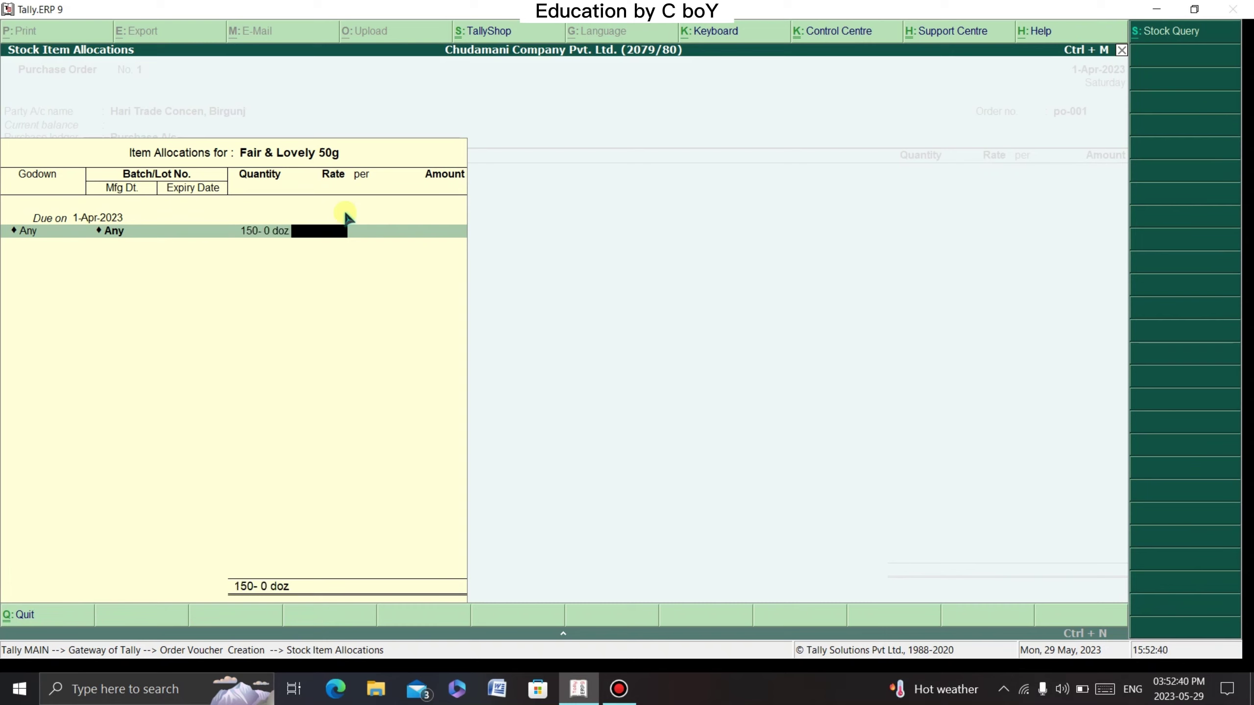
text(150)
key(BackSpace)
key(BackSpace)
key(BackSpace)
key(BackSpace)
text(1540)
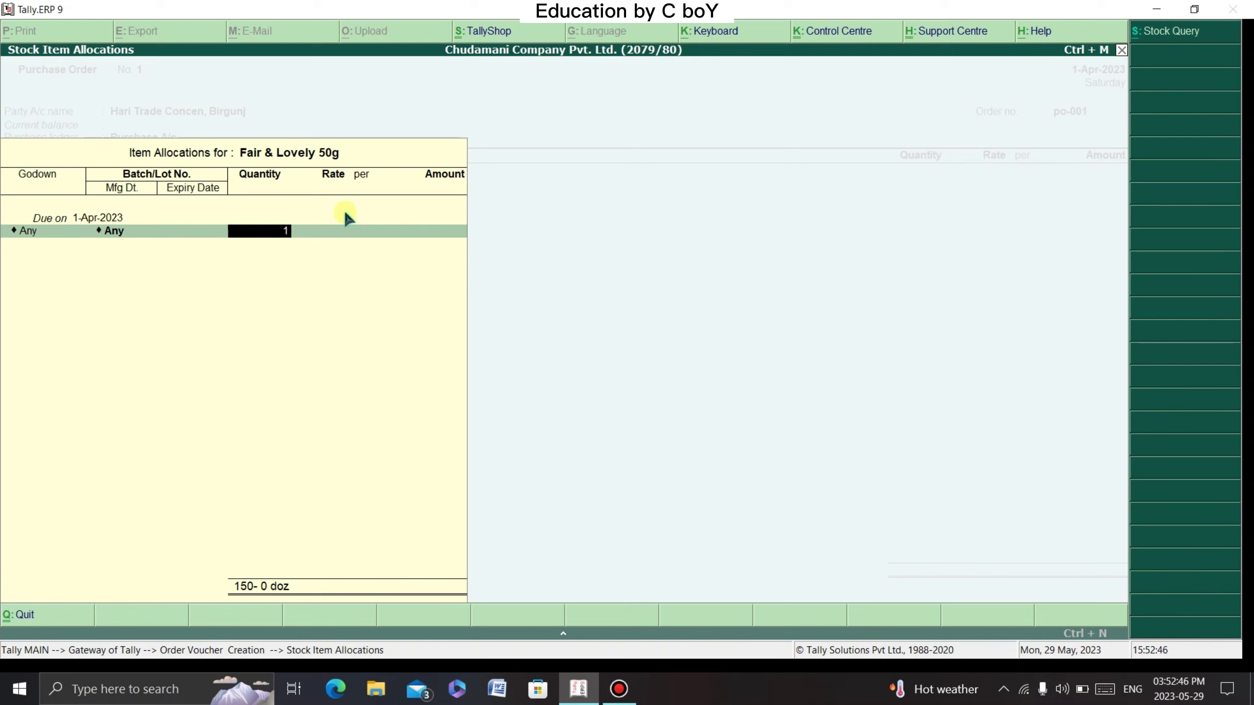
key(BackSpace)
key(BackSpace)
text(0p)
key(Return)
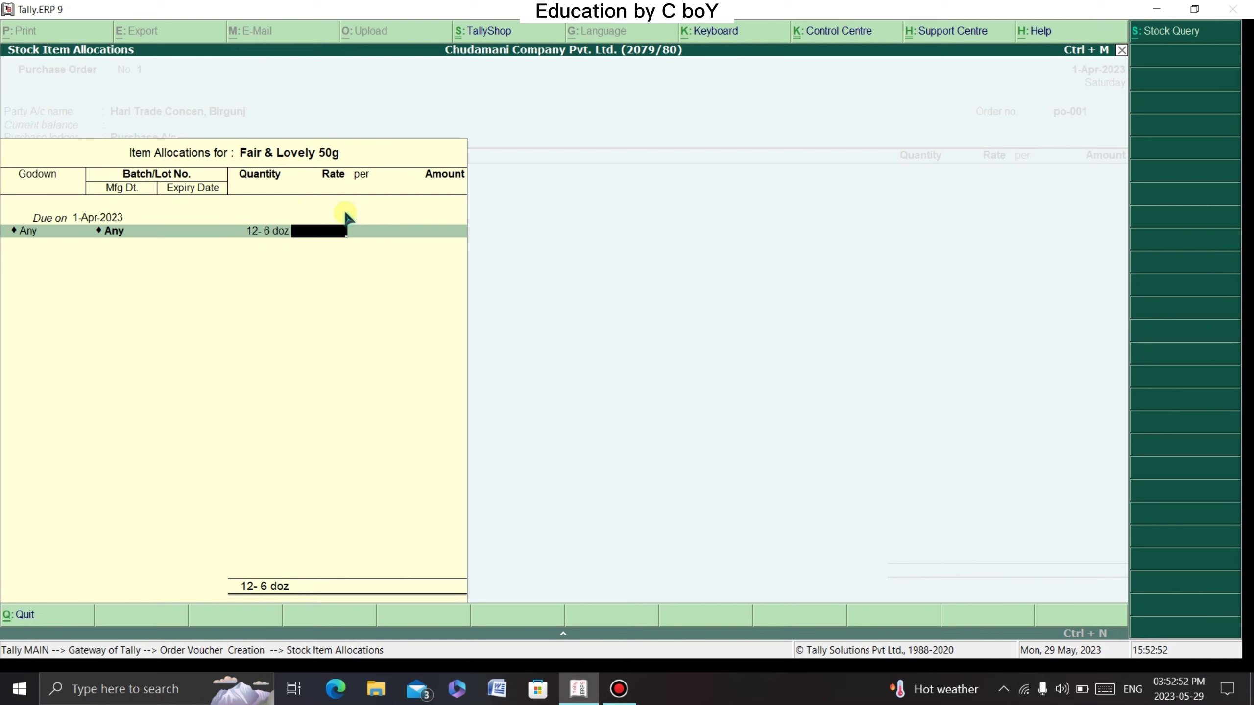
Set the rate of Fair & Lovely 50g to 150 per pcs and accept its allocation and item line.
text(150)
key(Return)
text(pcs)
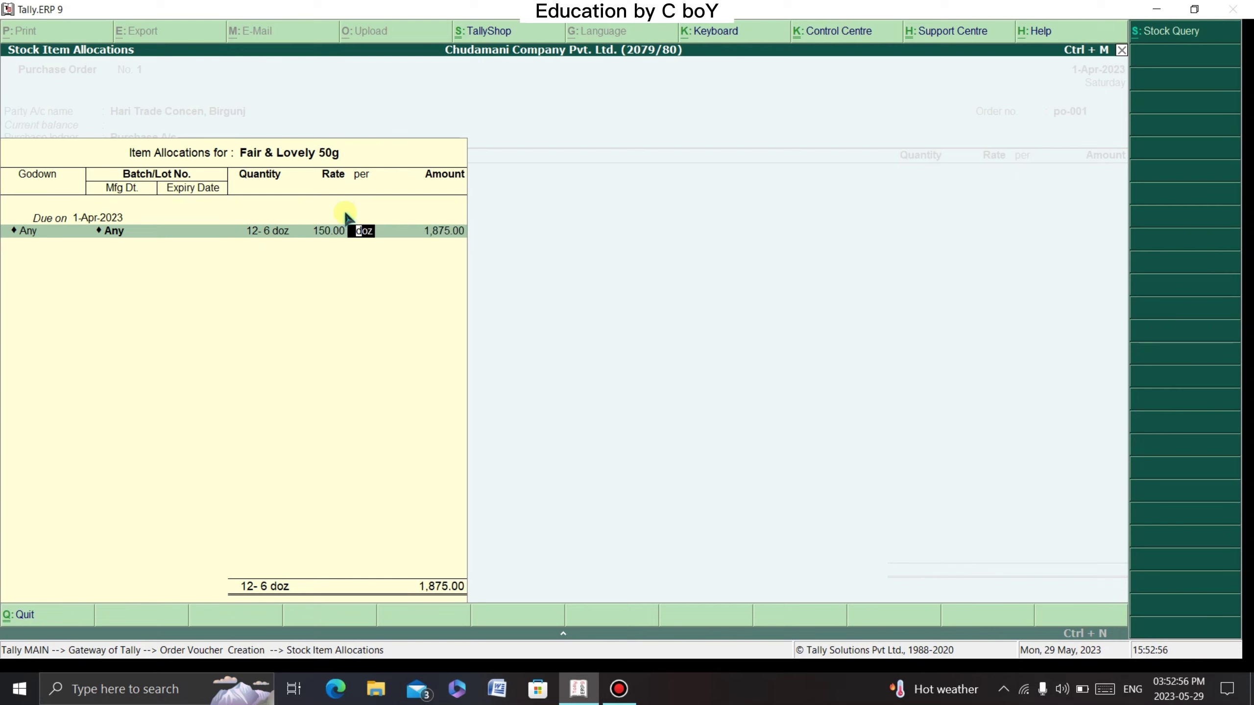
key(Return)
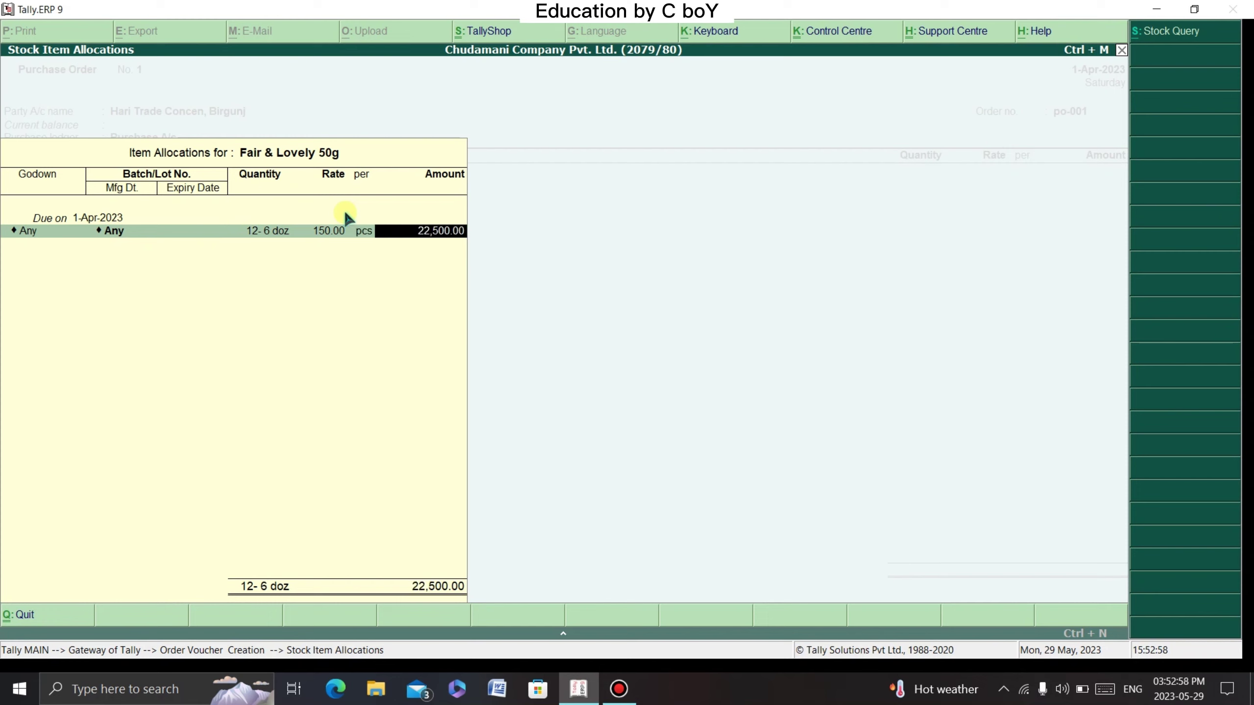
key(Return)
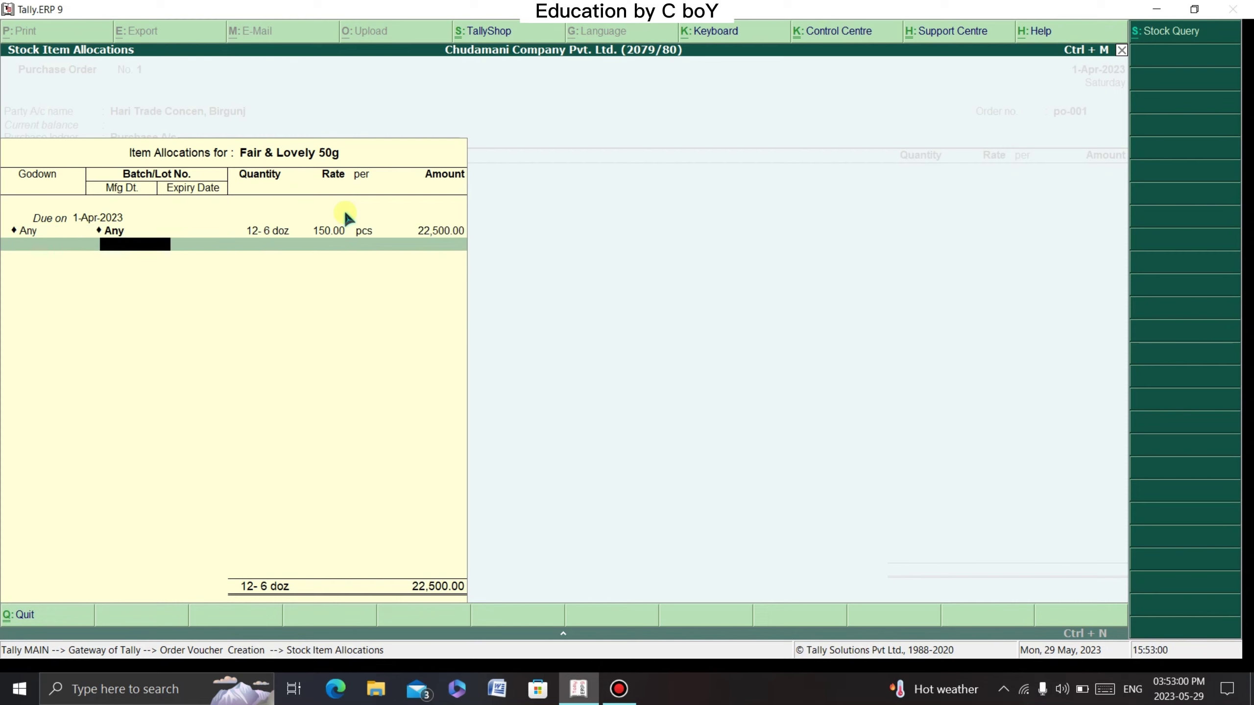
key(Return)
key(Return)
key(Return)
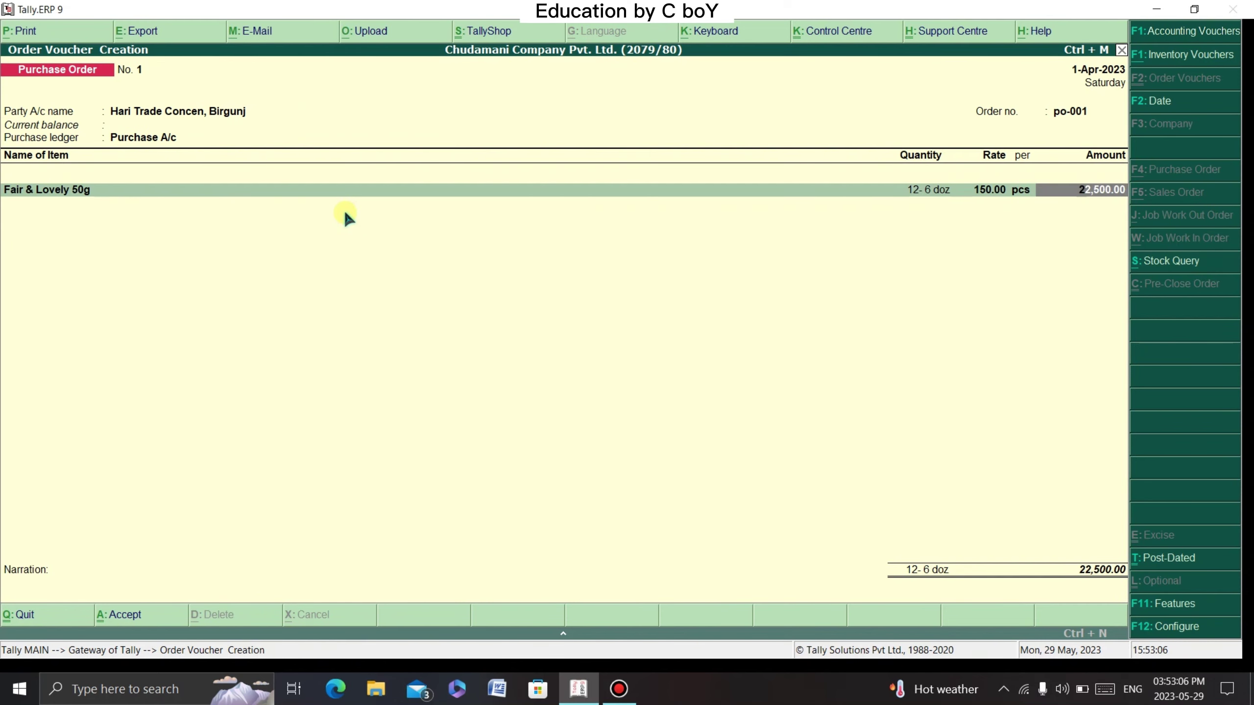
key(Return)
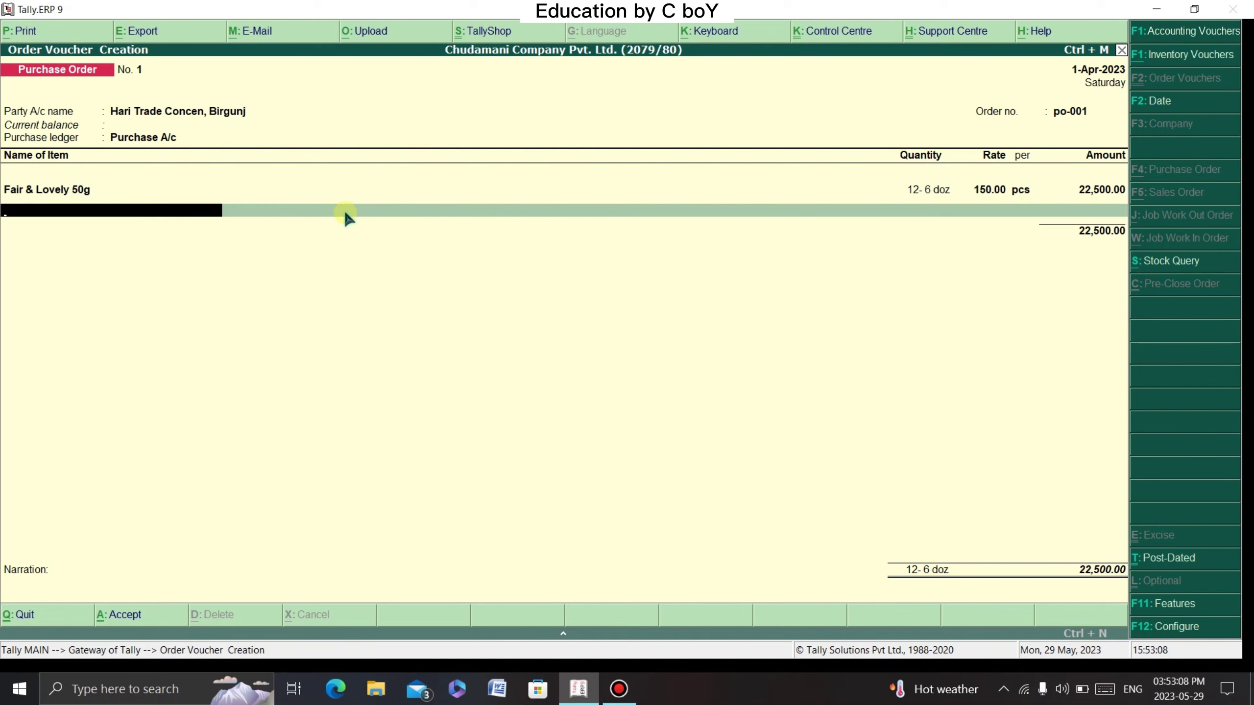
Add the stock item Boroline 50g as the second order line, due on 1-Apr-2023, with batch Any.
text(B)
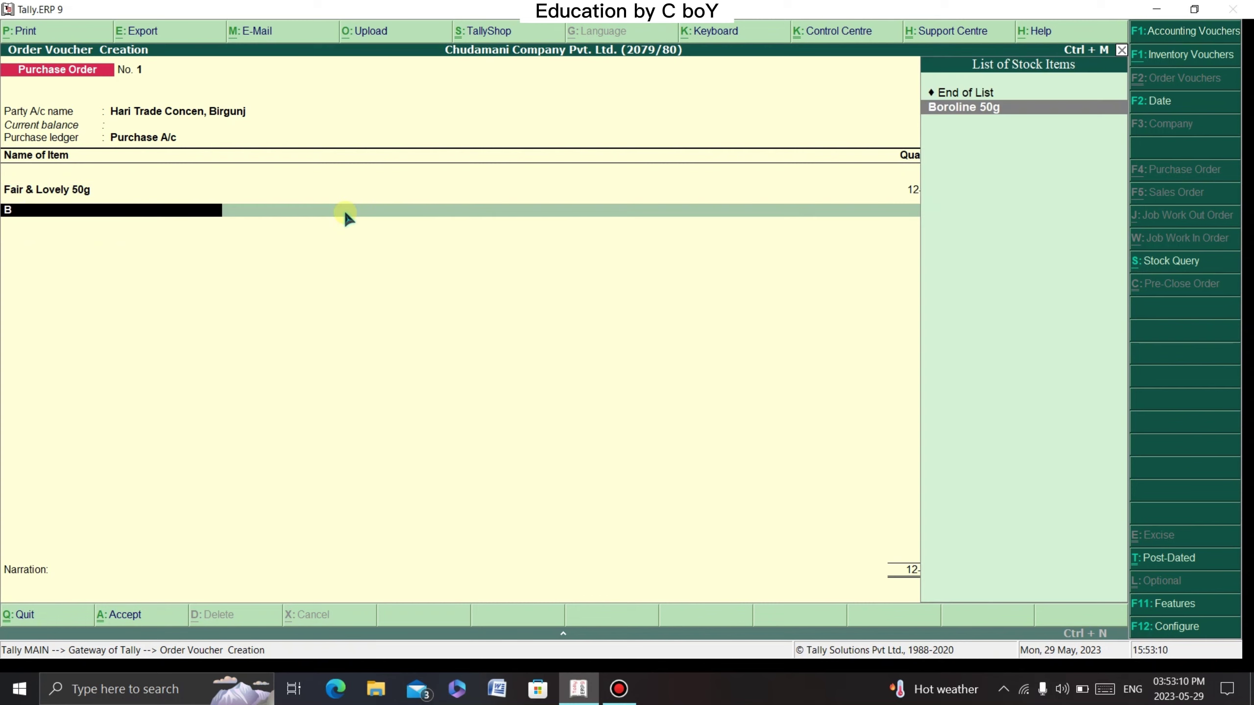
key(Return)
key(Return)
key(Return)
key(Return)
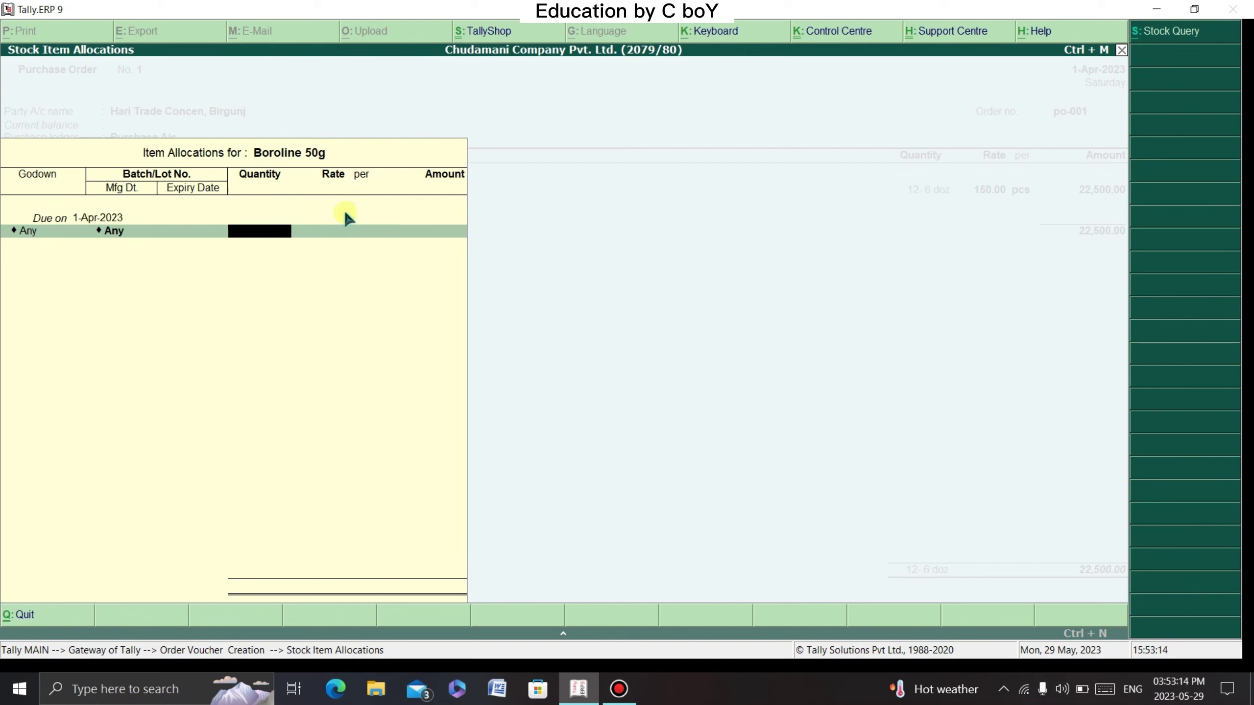
text(100)
key(Return)
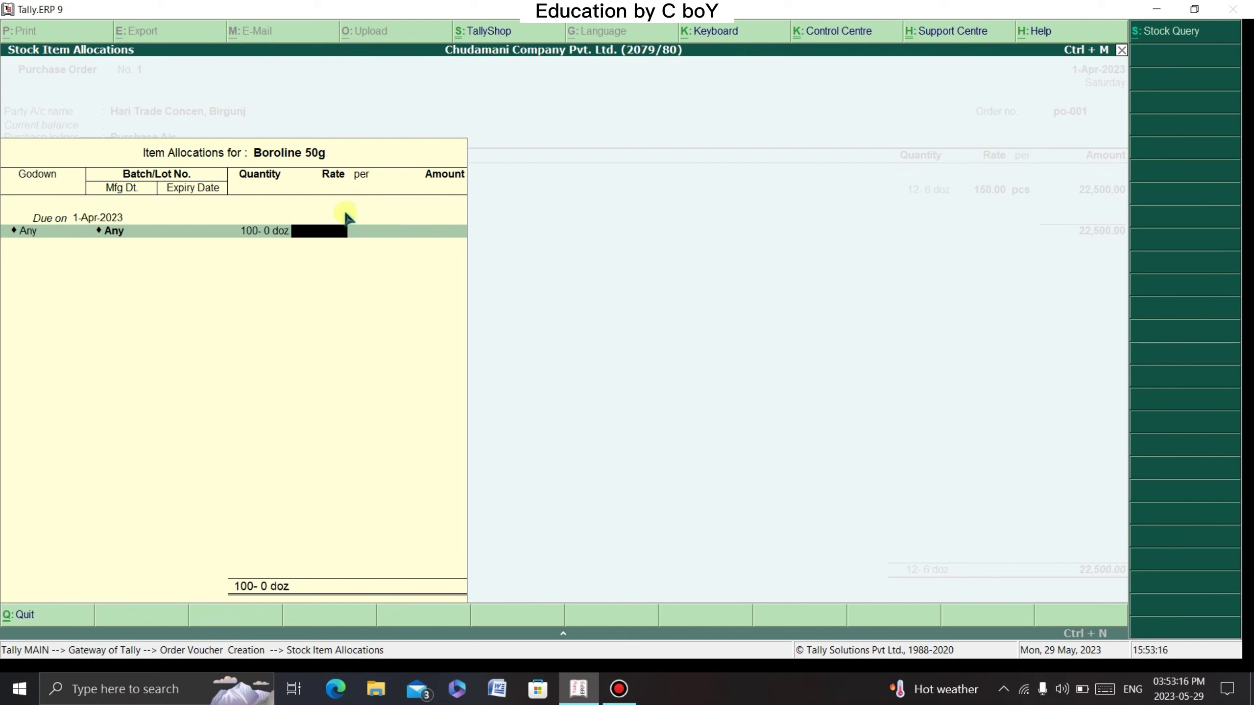
text(150.00 pc)
key(Return)
key(BackSpace)
key(BackSpace)
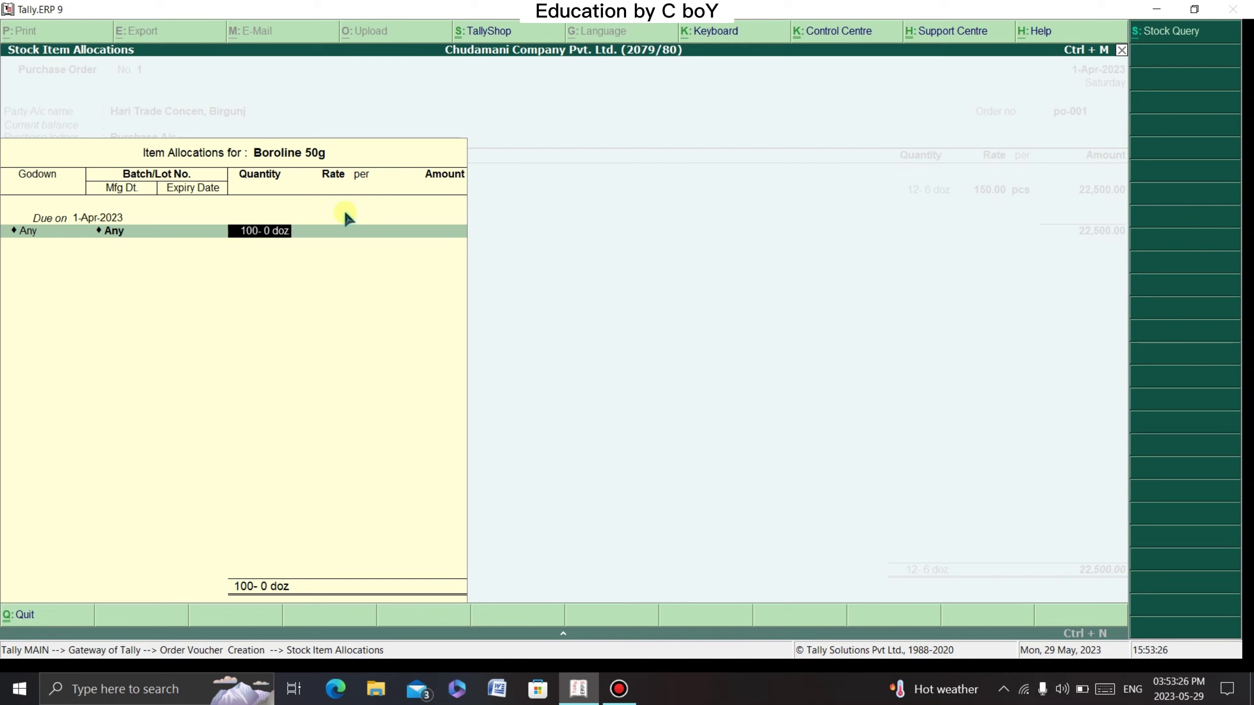
Set the Boroline 50g quantity to 100 pcs at a rate of 150 per pcs and accept its item line.
text(100pcs)
key(Return)
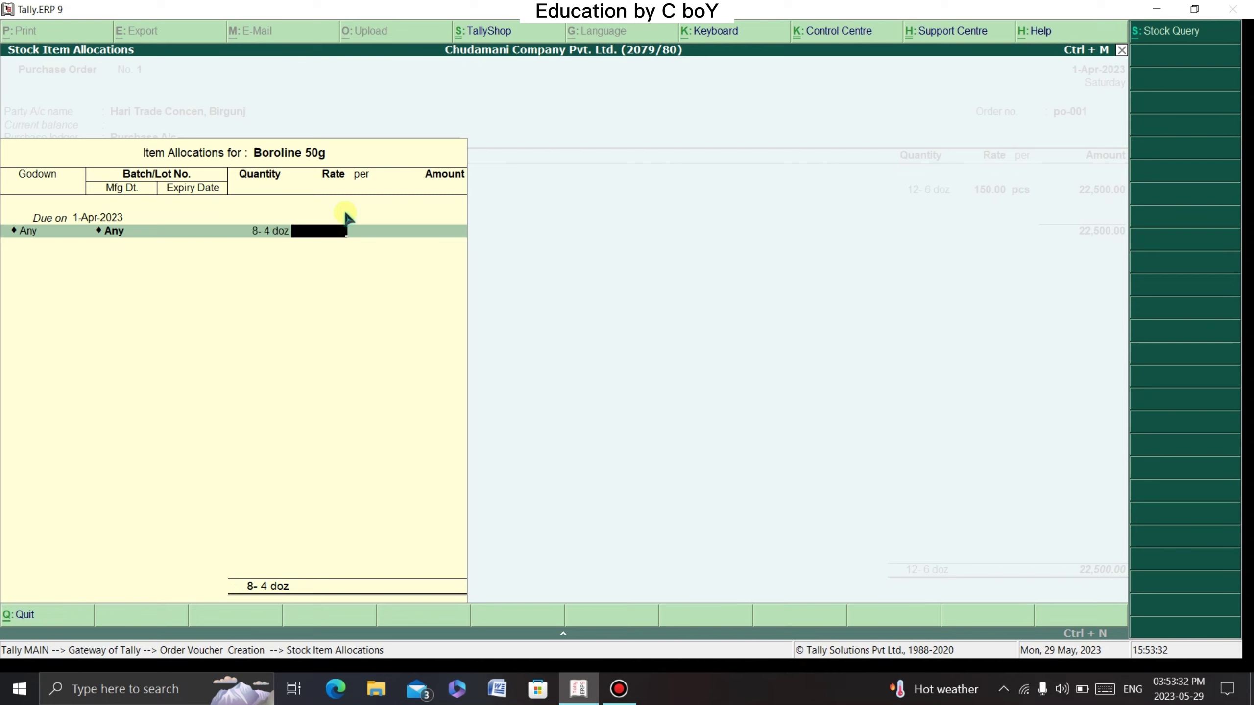
text(150)
key(Return)
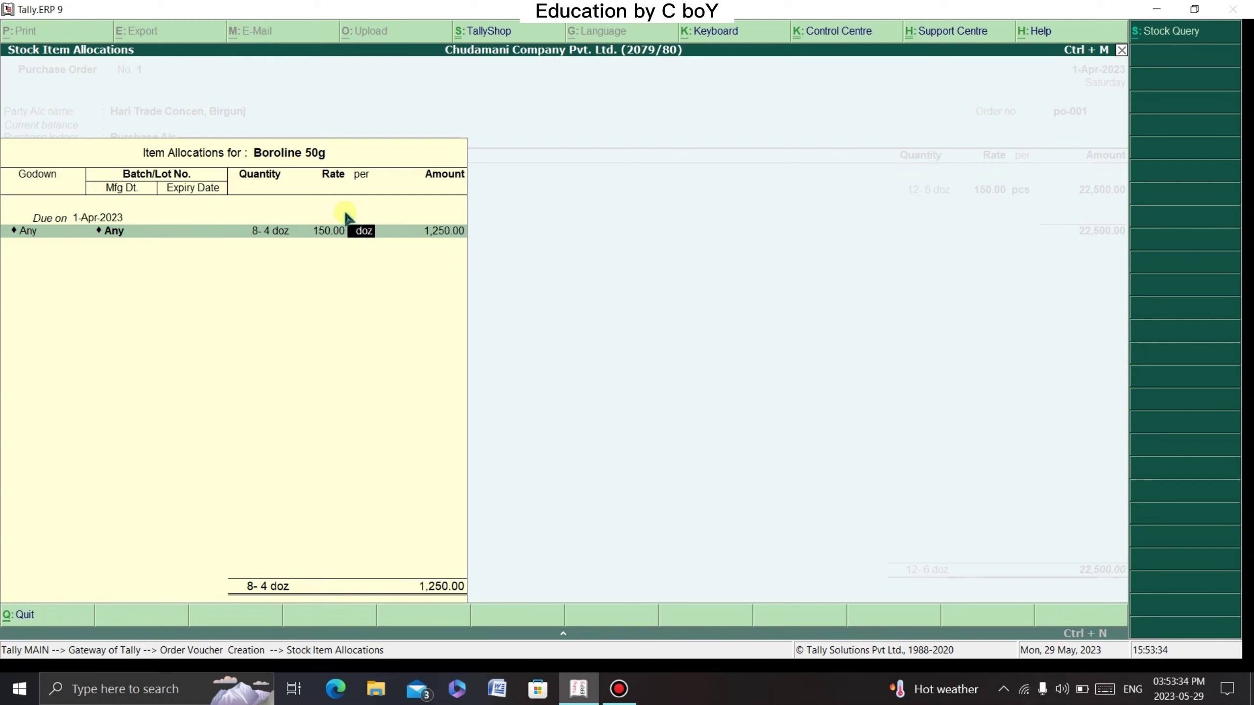
text(pcs)
key(Return)
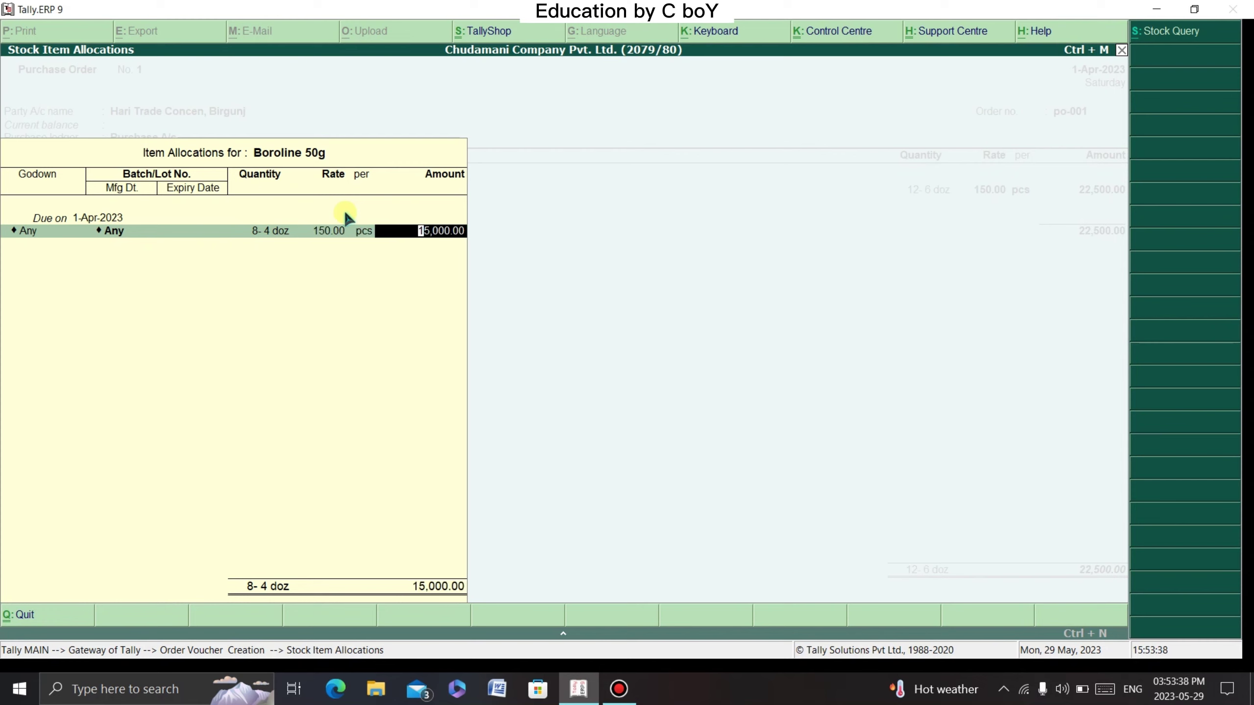
key(Return)
key(Return)
key(Return)
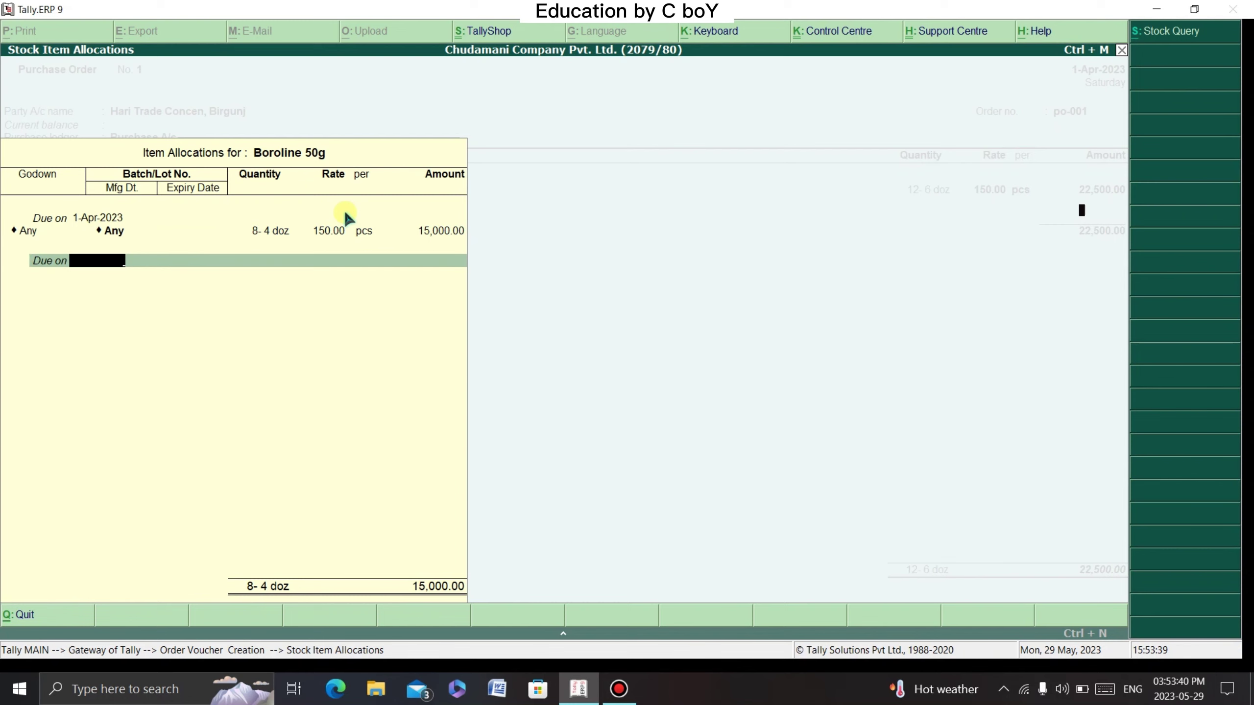
key(Return)
key(Return)
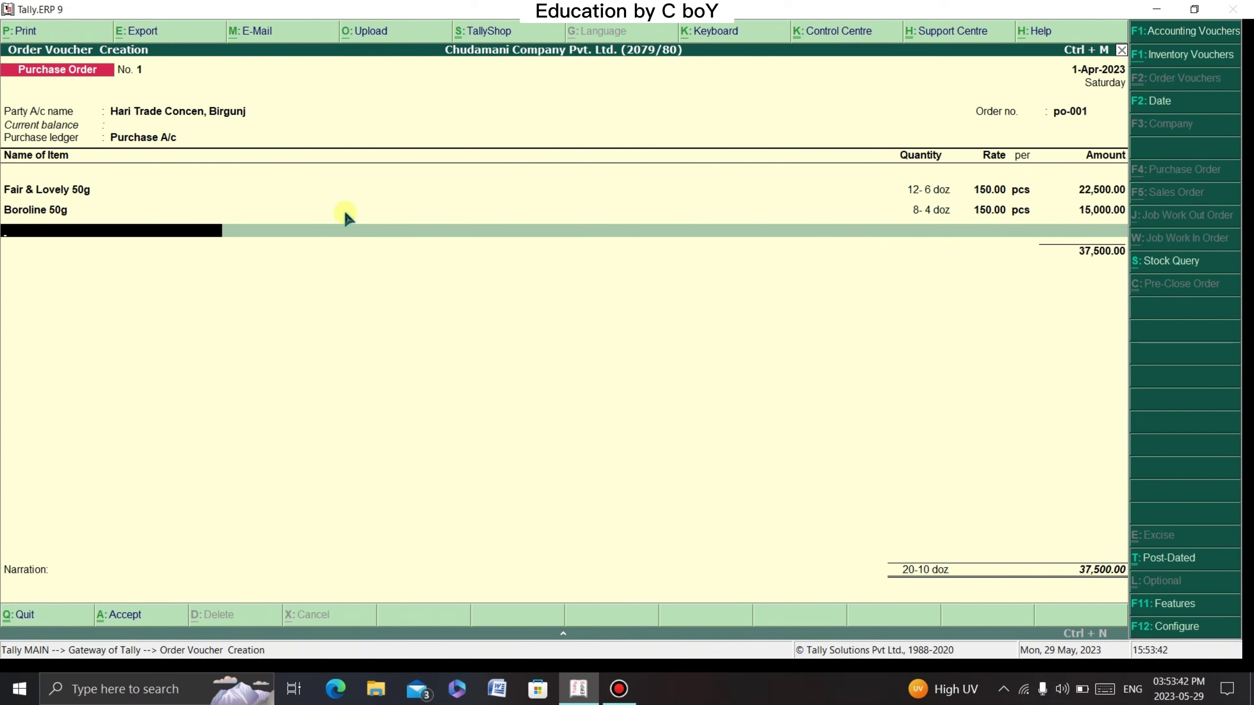
Add the stock item Fair & Handsome 100g as the third order line, due on 1-Apr-2023, with batch Any.
text(Fa)
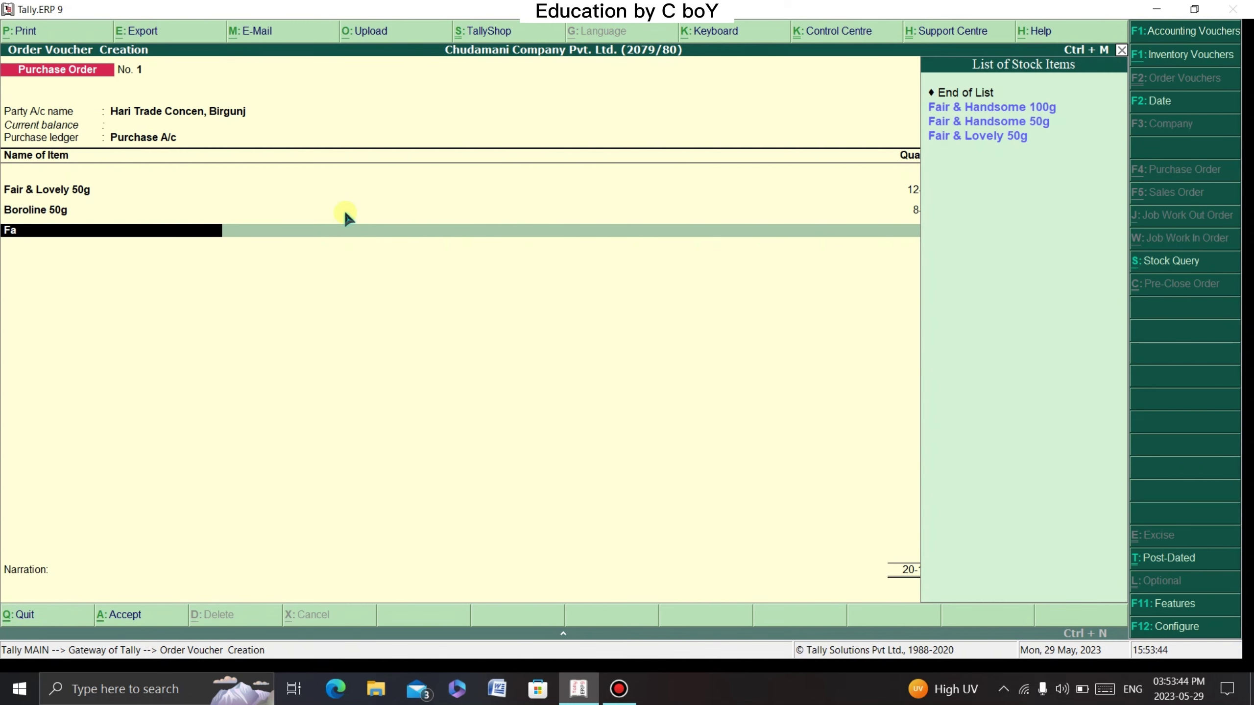
key(Down)
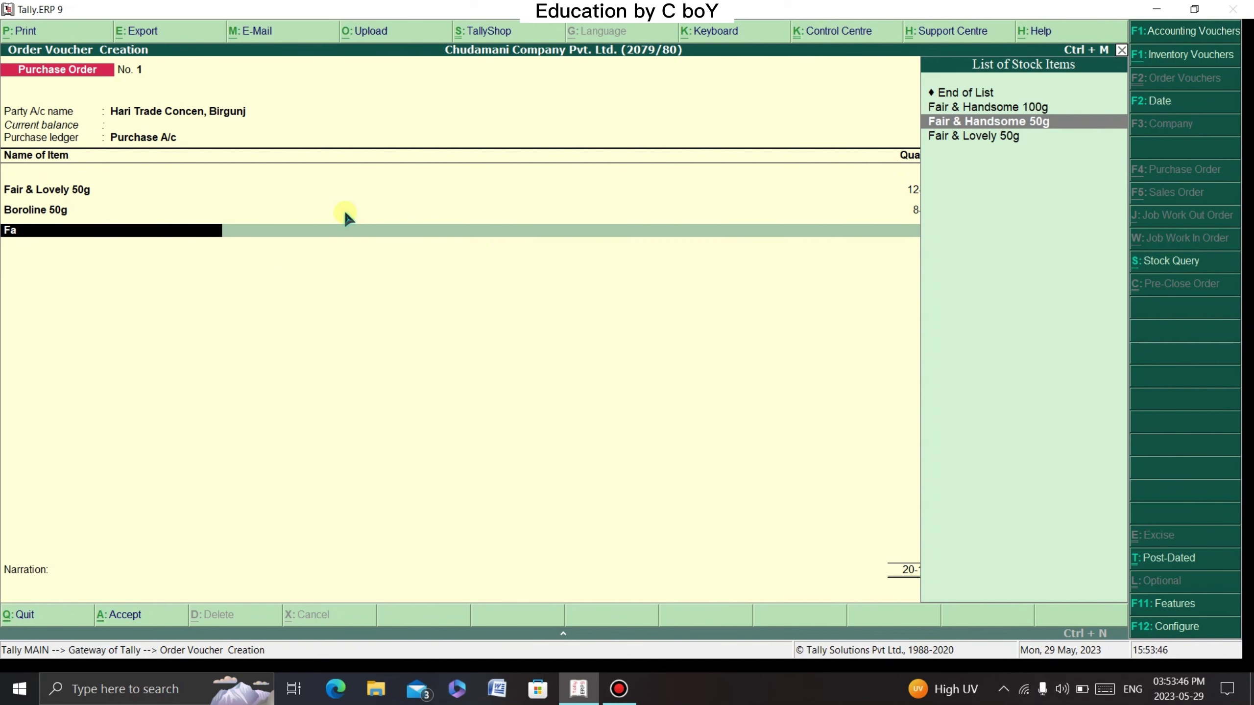
key(Up)
key(Return)
key(Return)
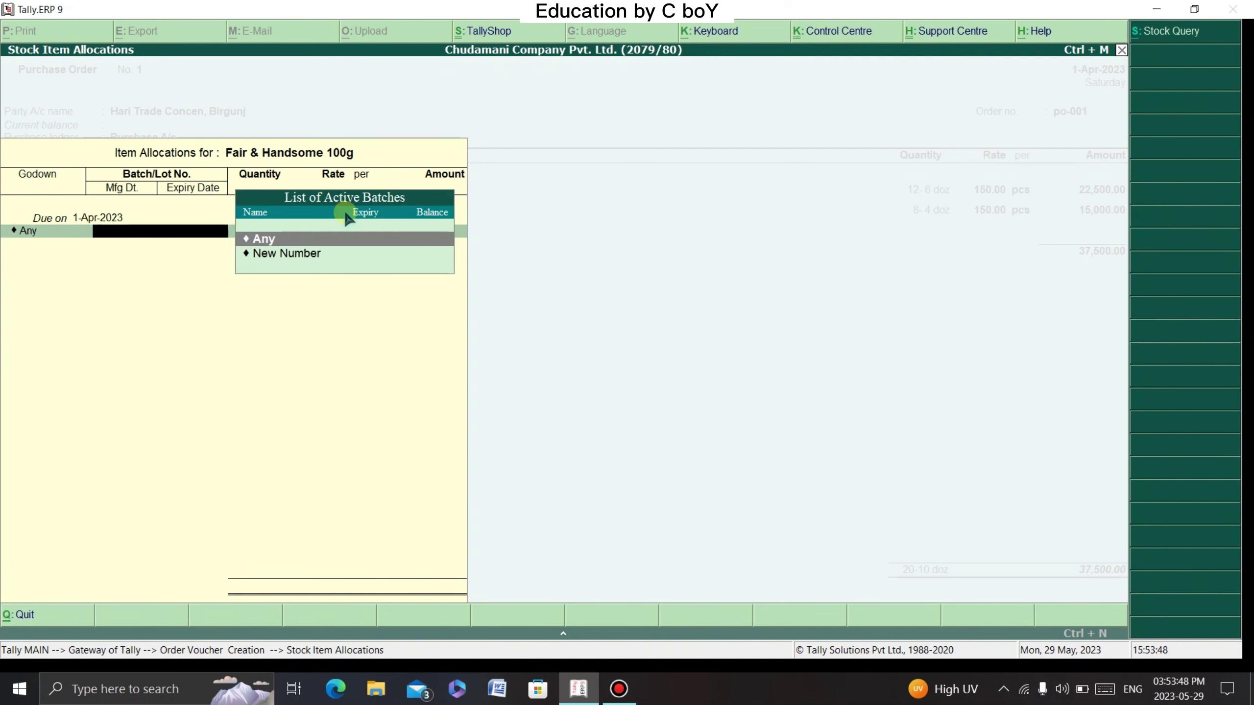
key(Return)
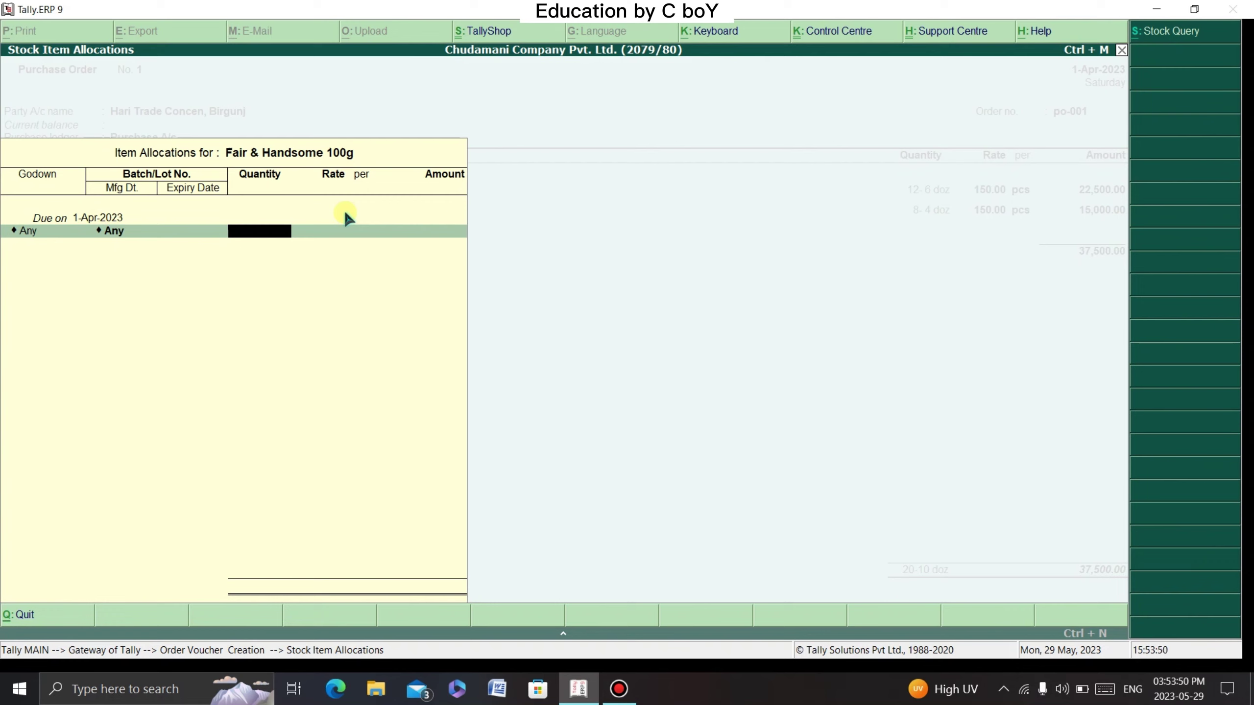
text(500)
key(Return)
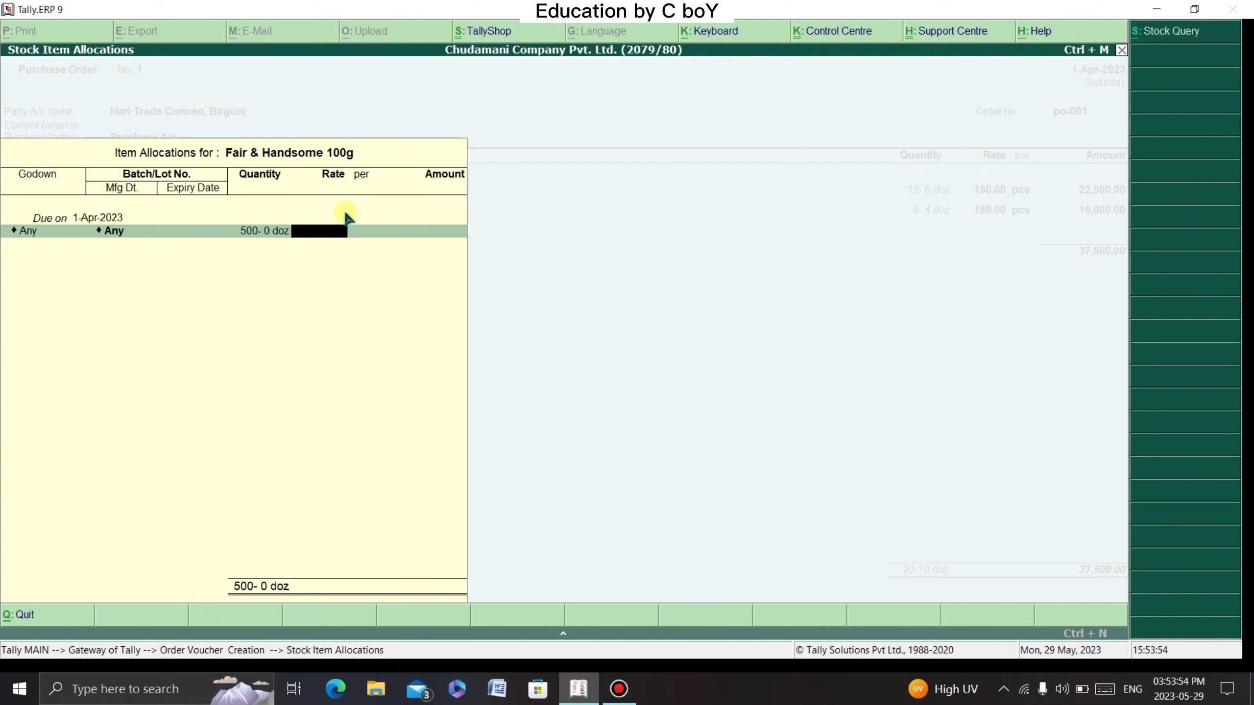
key(BackSpace)
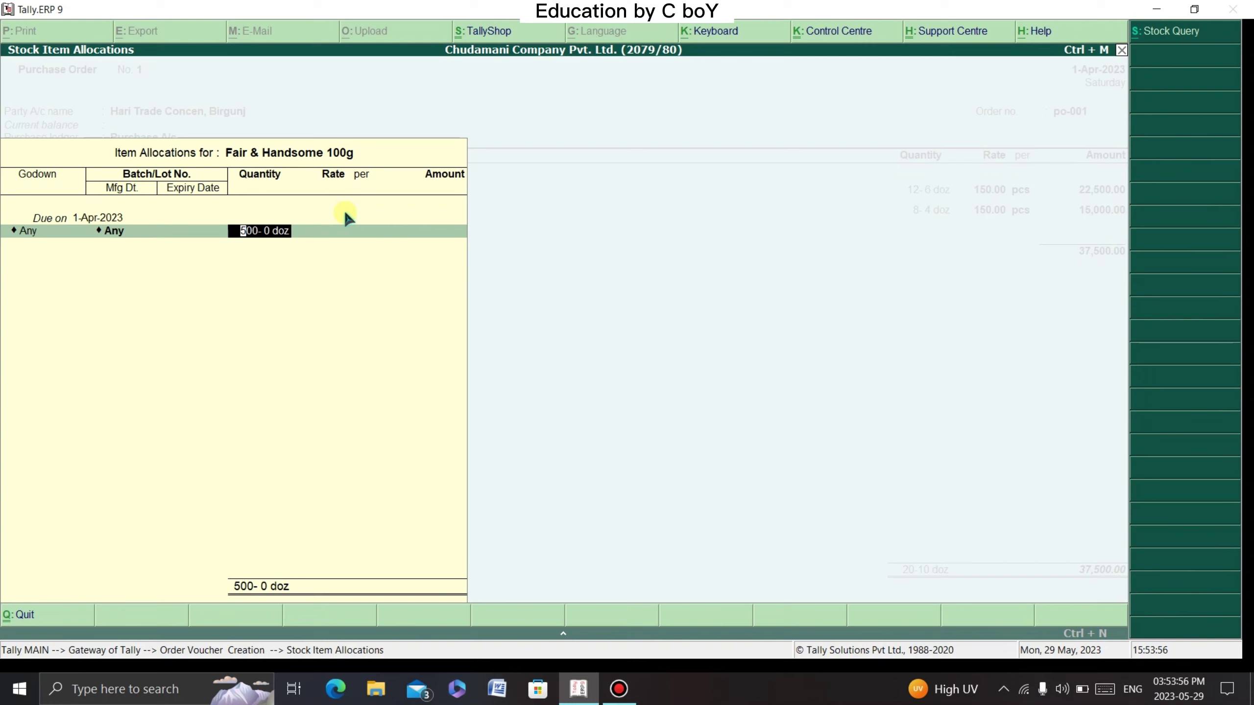
Set the Fair & Handsome 100g quantity to 500 pcs at a rate of 165 per pcs and accept its item line.
text(500 pcs)
key(Return)
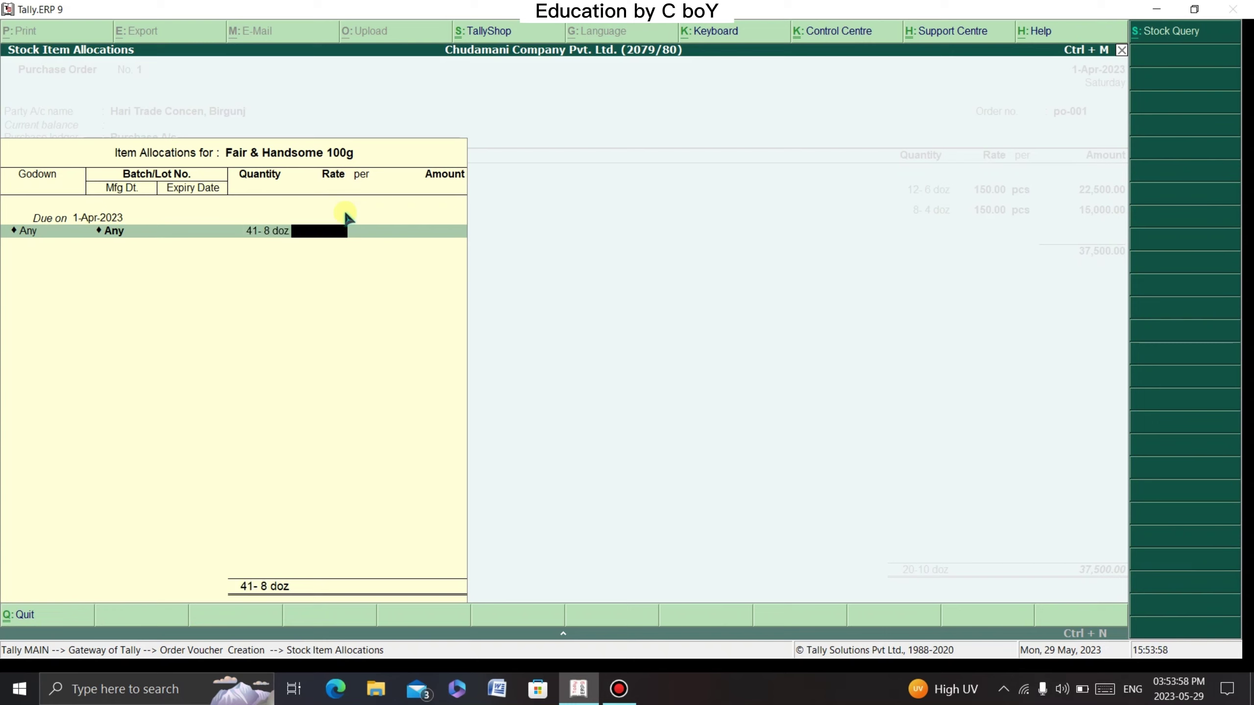
text(165)
key(Return)
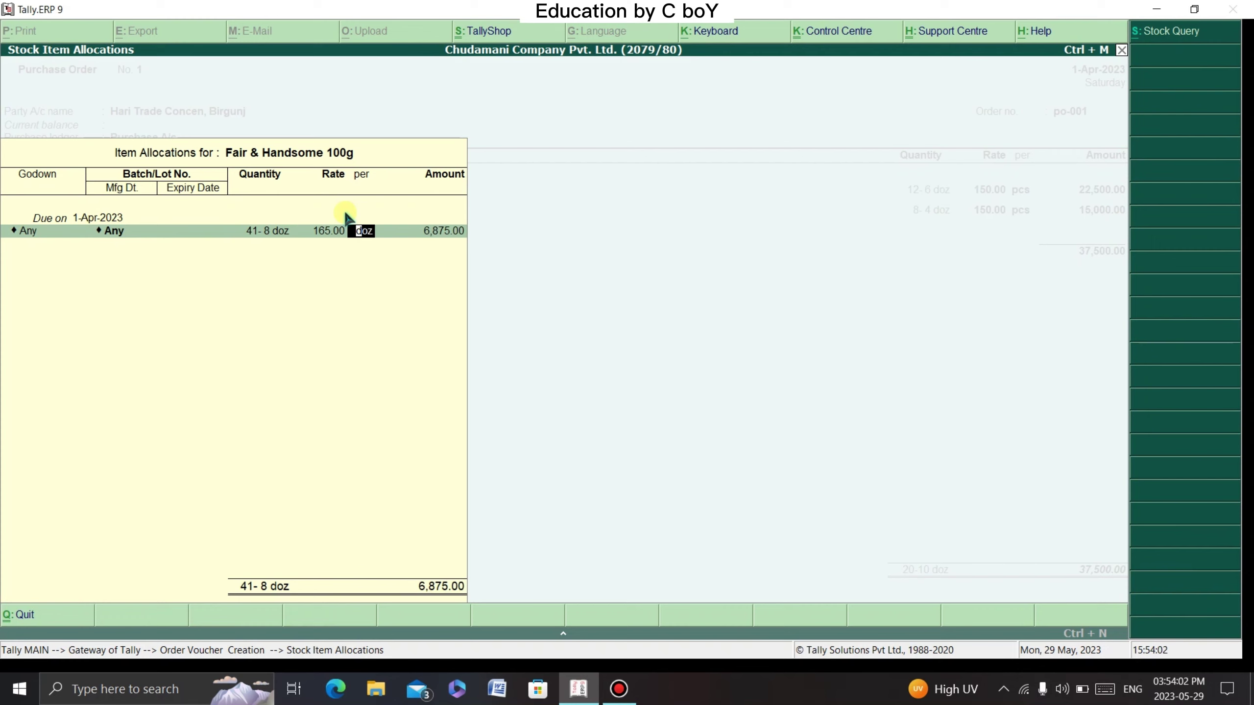
key(Return)
key(Return)
key(Return)
key(Return)
key(Return)
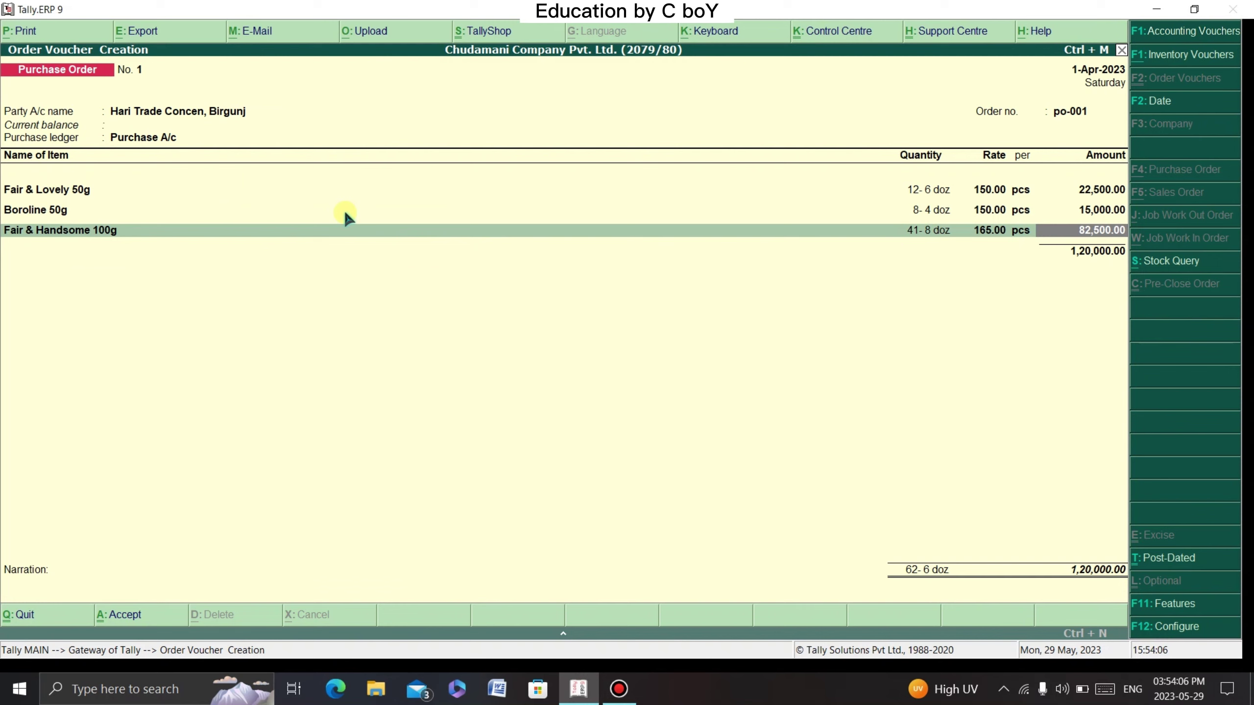
key(Return)
End the stock item and ledger lists of the purchase order without adding further entries.
key(Return)
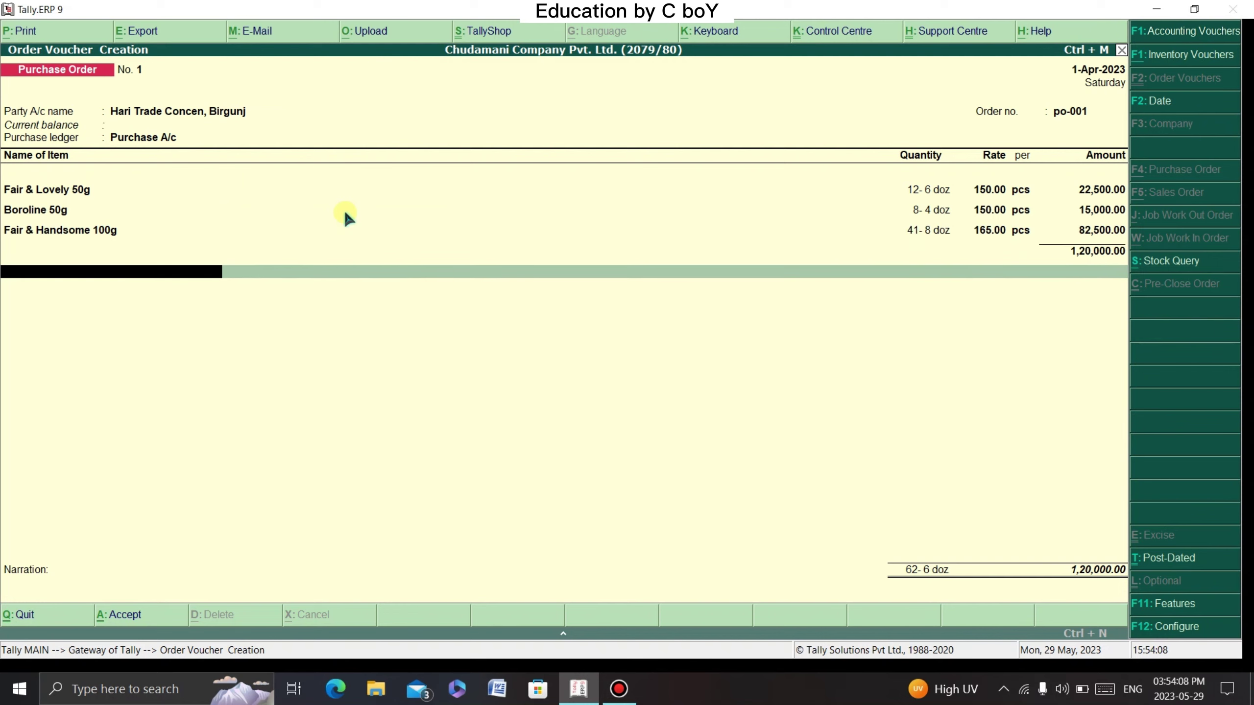
key(Return)
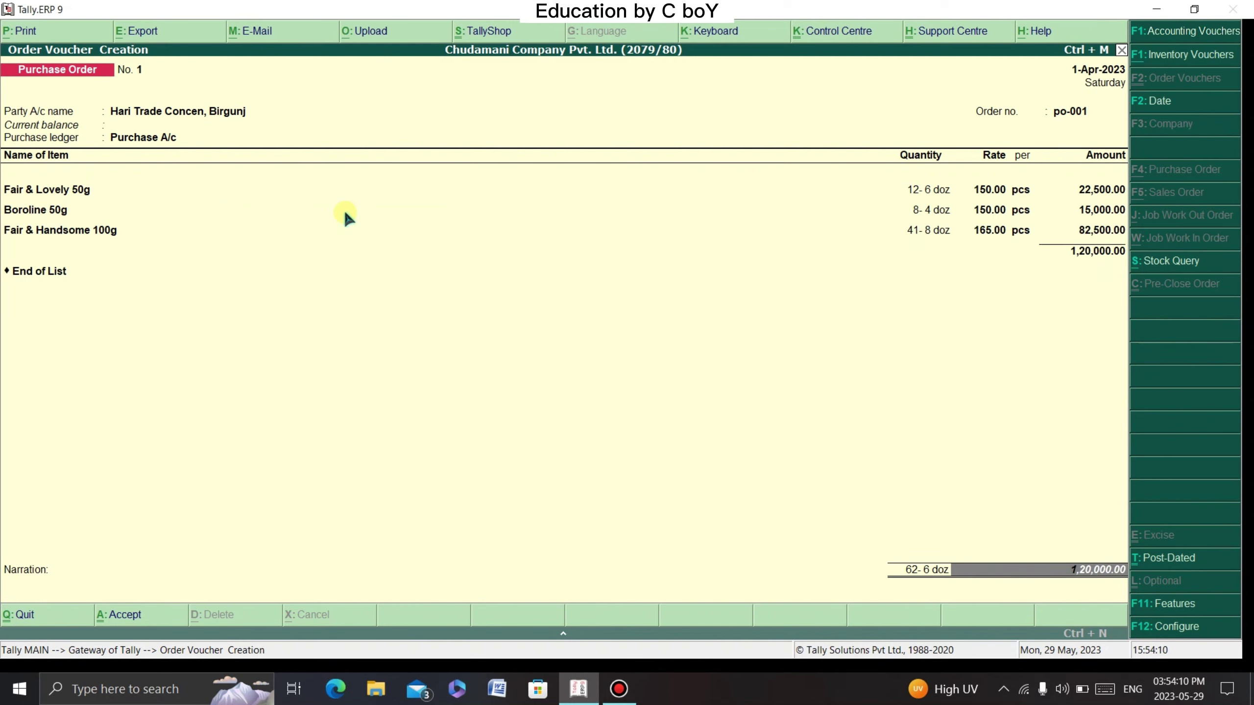
key(Return)
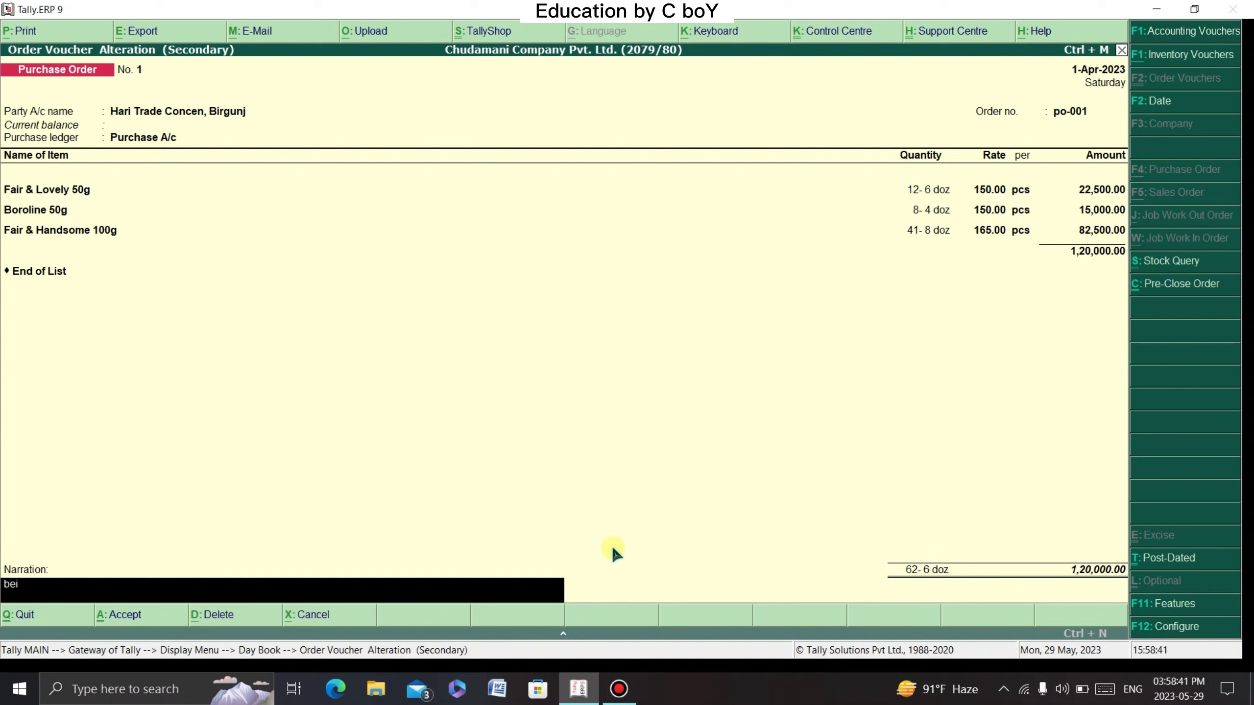
Enter the narration "being purchase order goods delivery at time" and accept the purchase order voucher.
text(b)
key(BackSpace)
text(ng purchase goods)
key(BackSpace)
key(BackSpace)
key(BackSpace)
key(BackSpace)
key(BackSpace)
key(BackSpace)
text(ord)
key(BackSpace)
key(BackSpace)
key(BackSpace)
key(BackSpace)
text(order goods)
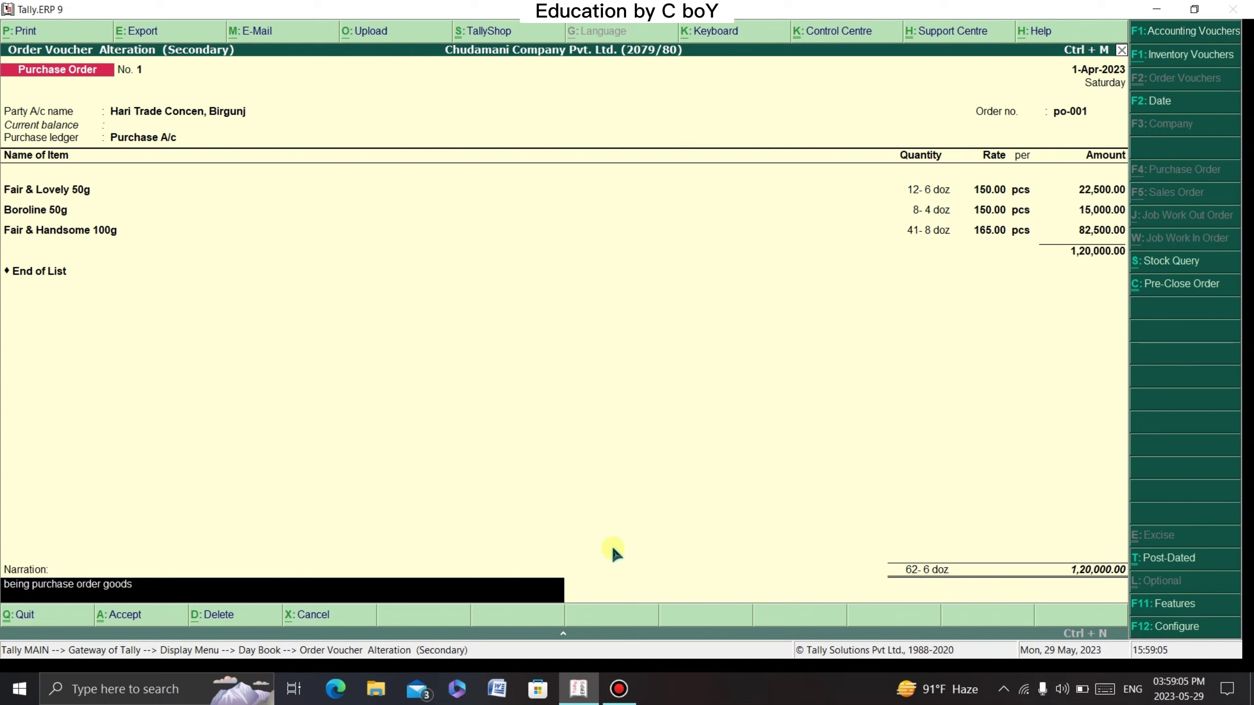
text( delivery at time)
key(Return)
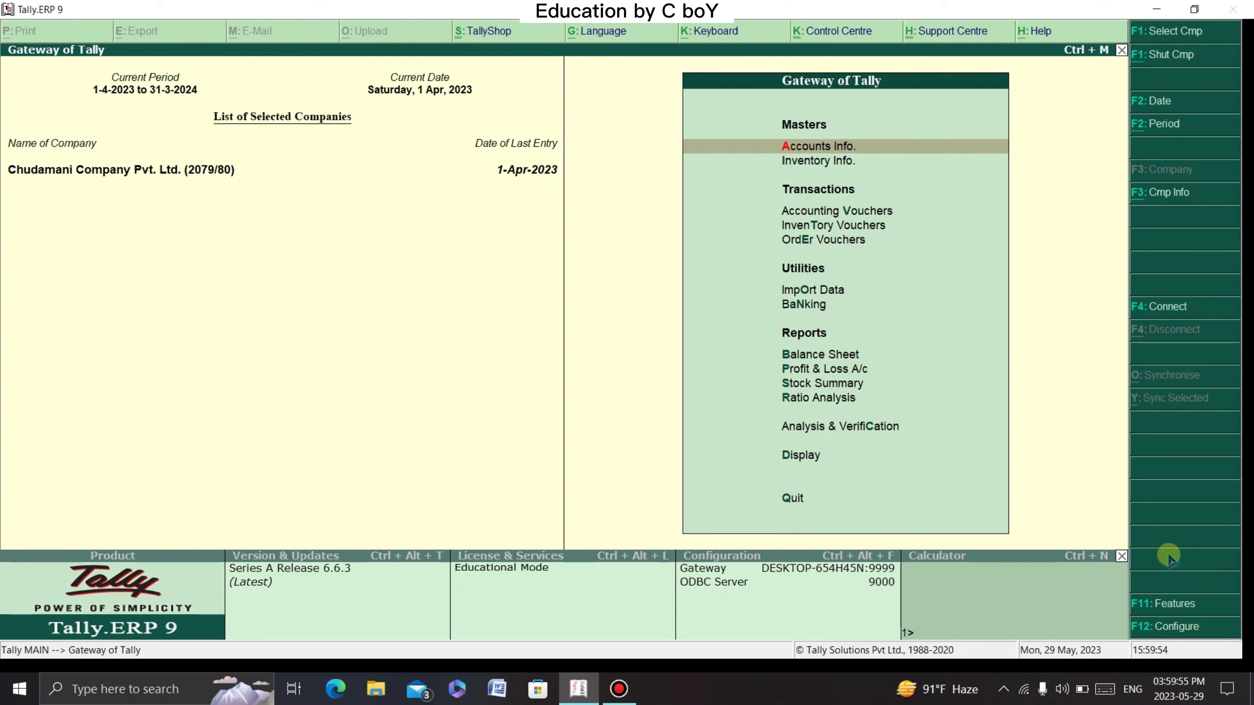
Open the Day Book report from the Display options to examine the recorded vouchers.
key(Down)
key(Down)
key(Down)
key(Down)
key(Down)
key(Down)
key(Down)
key(Down)
key(Down)
key(Down)
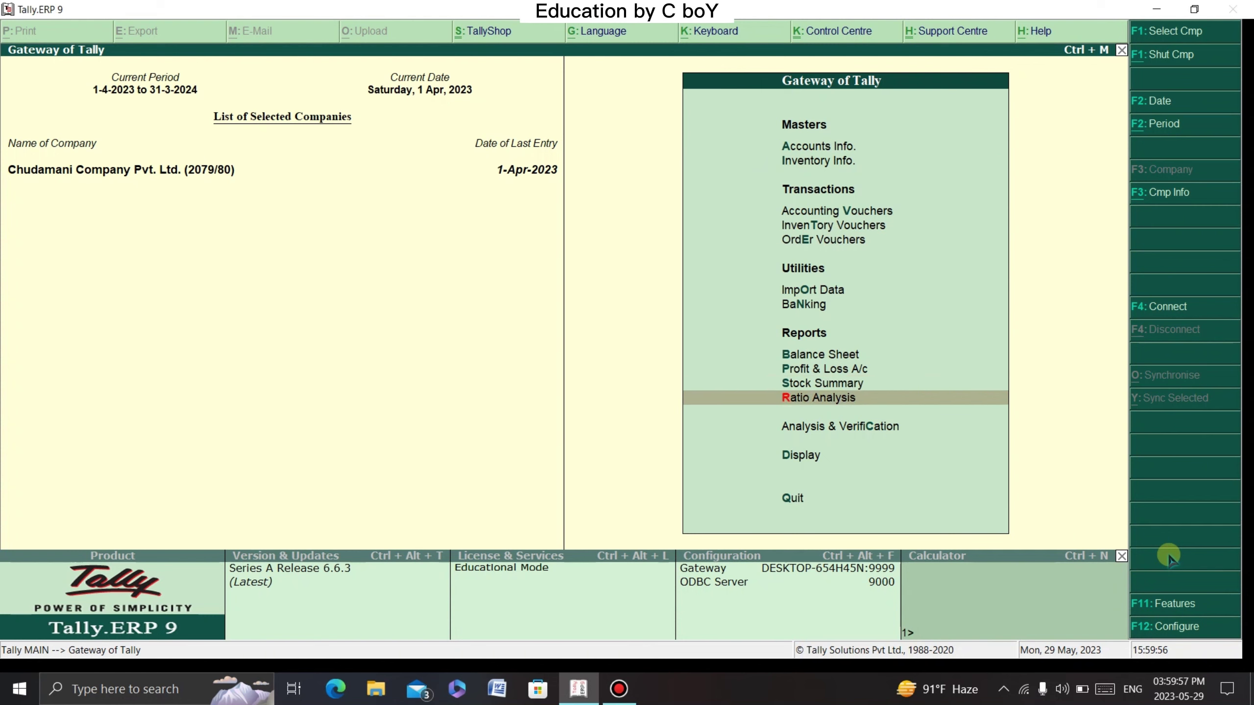
key(Down)
key(Down)
key(Return)
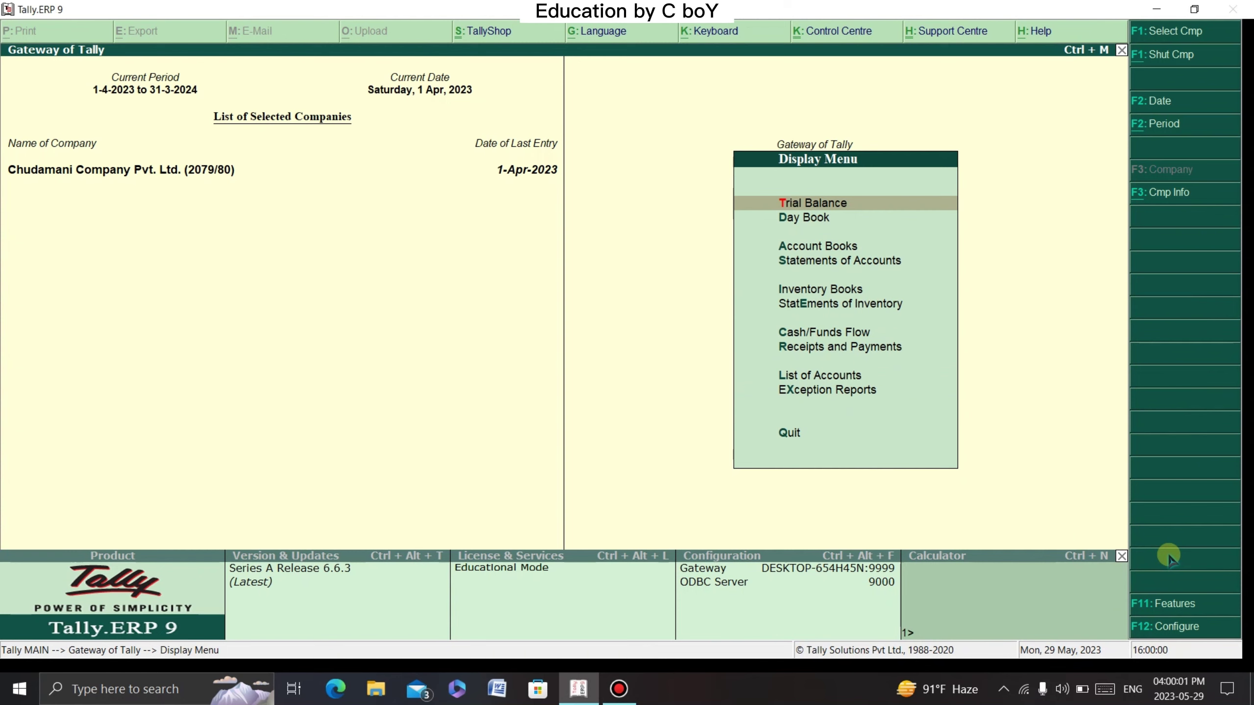
key(Down)
key(Up)
key(Down)
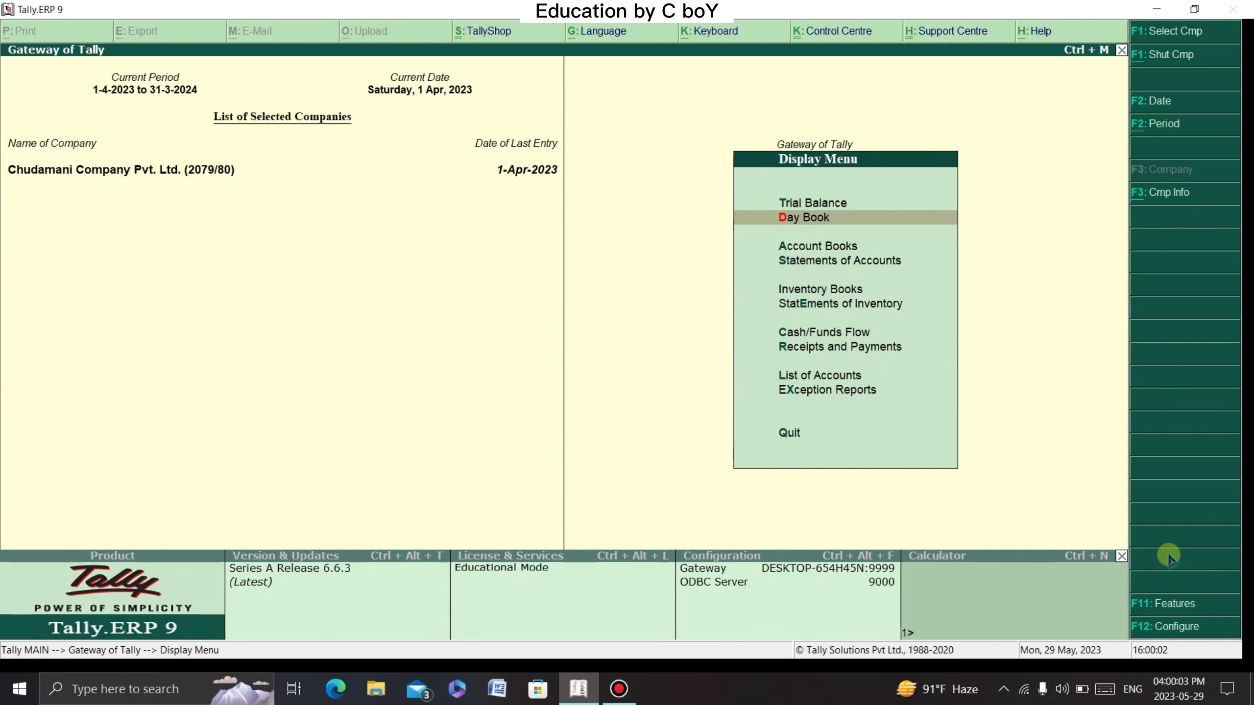
key(Return)
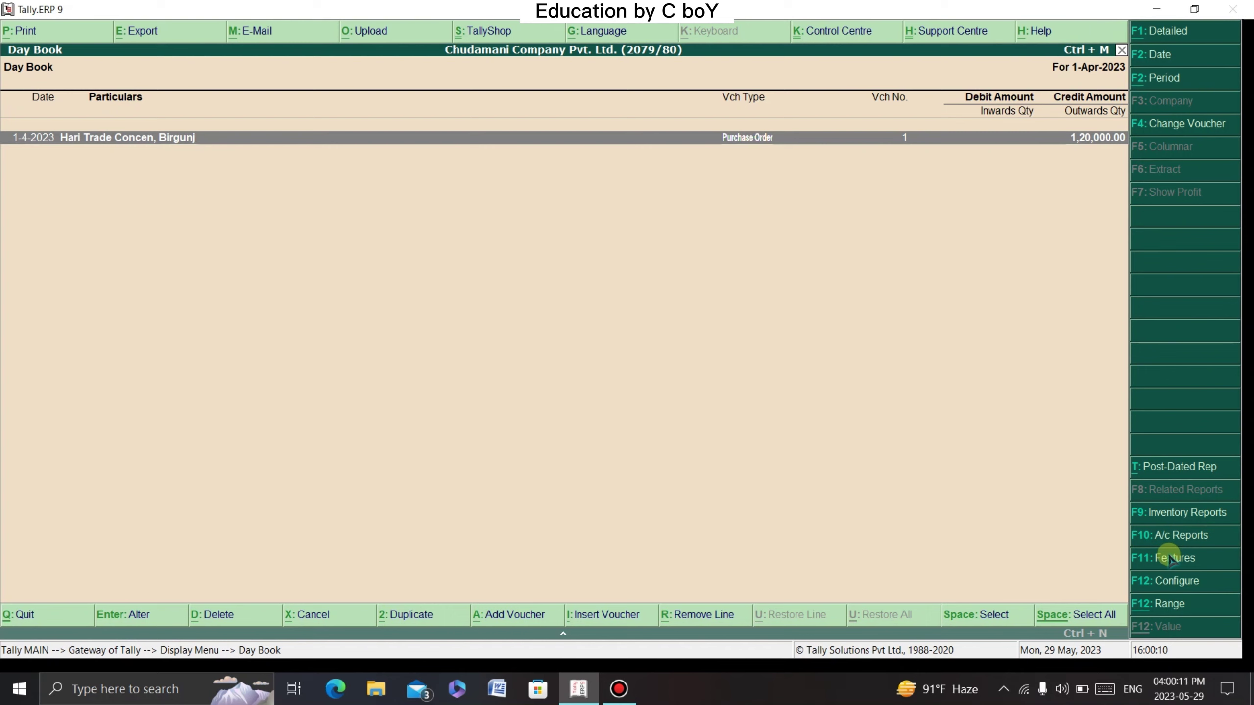
key(F2)
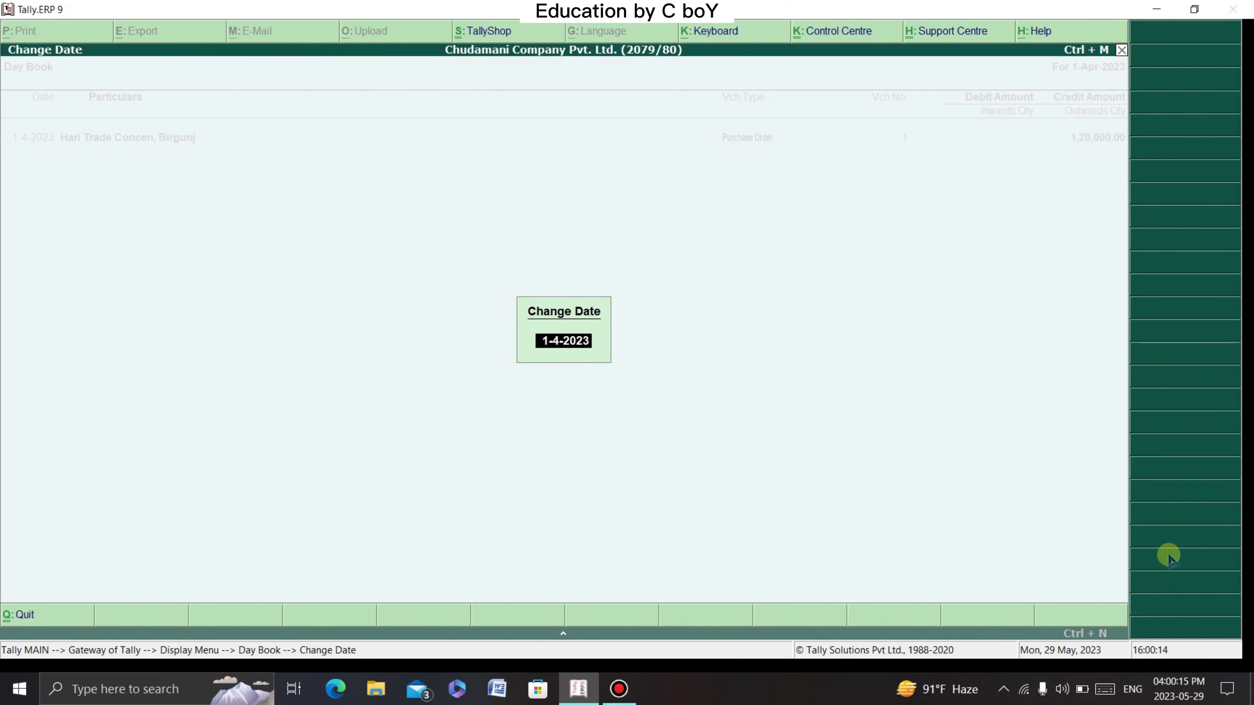
key(BackSpace)
key(Escape)
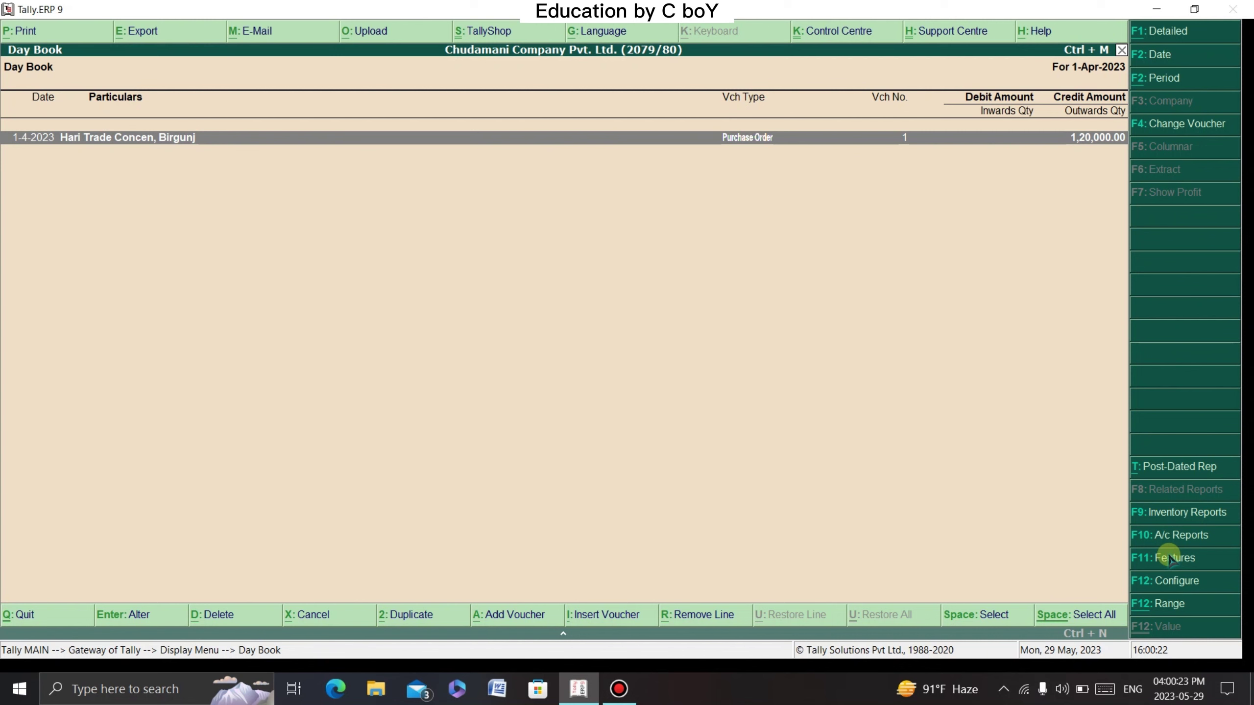
Open the purchase order voucher for Hari Trade Concen, Birgunj from the Day Book to review its details.
key(Return)
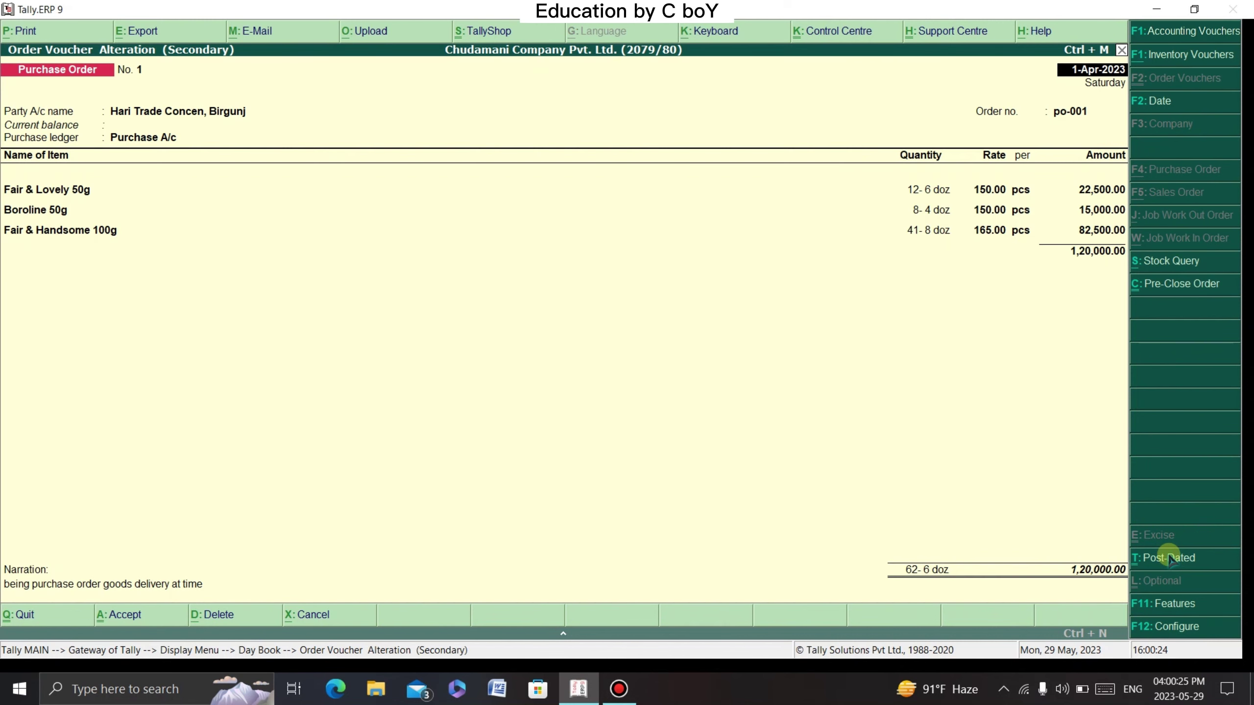